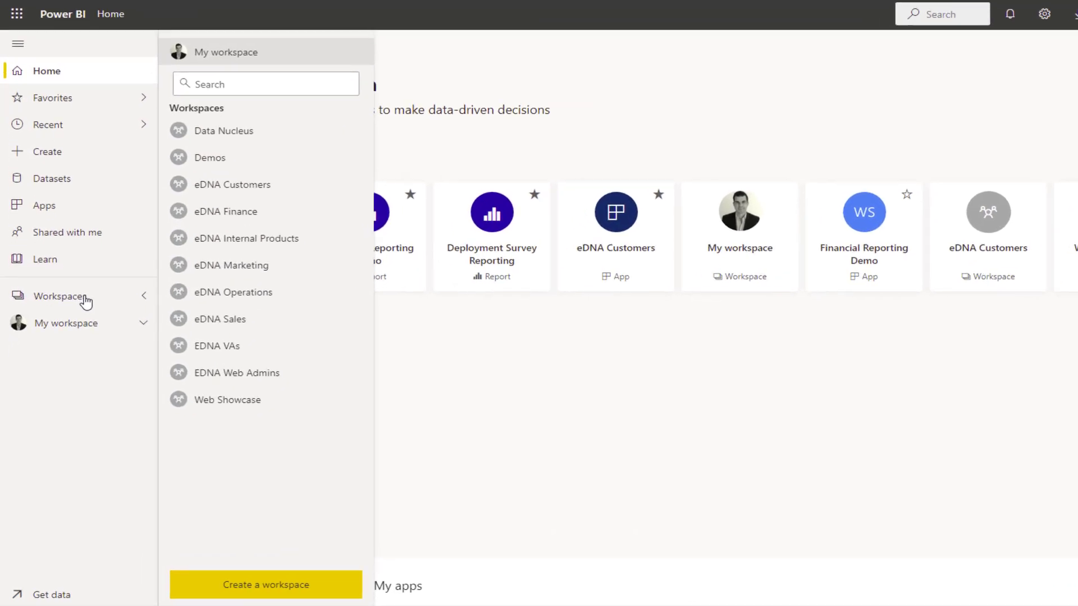
View the available apps in Power BI and expand the list of workspaces
click(79, 205)
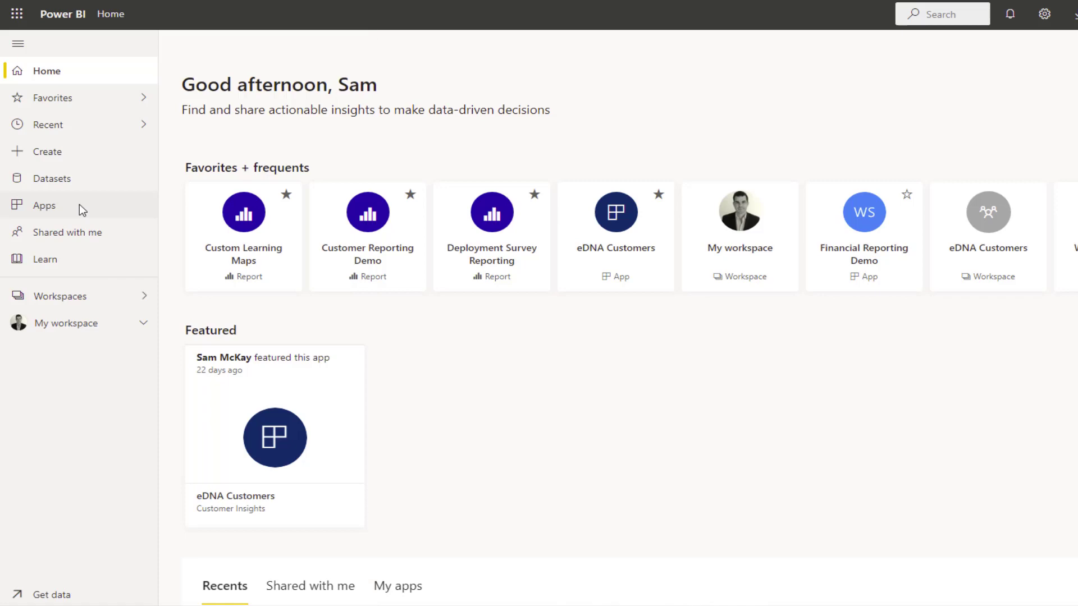
click(64, 204)
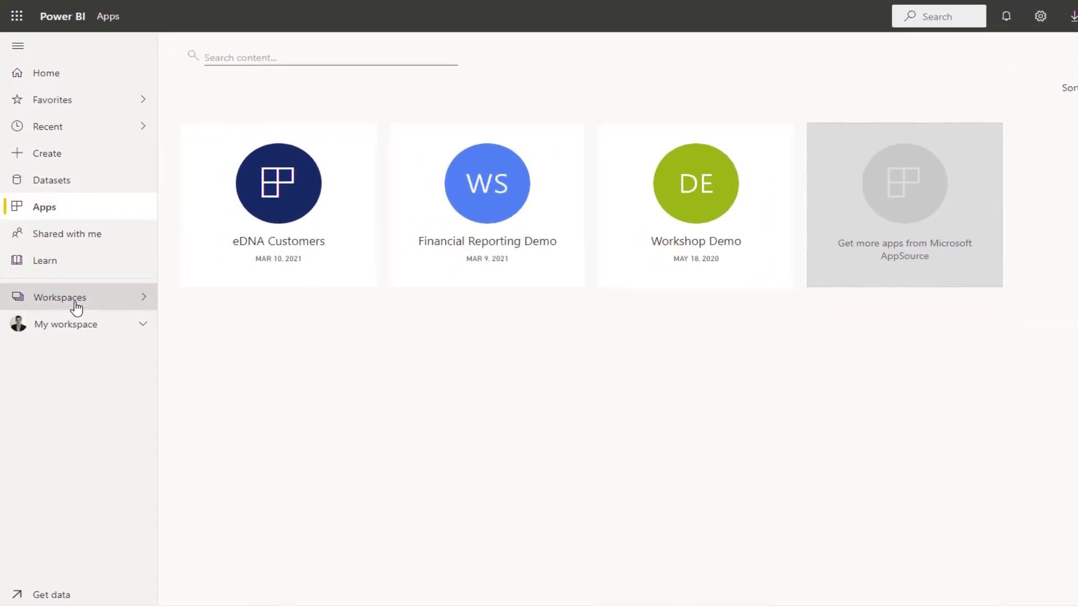
click(75, 303)
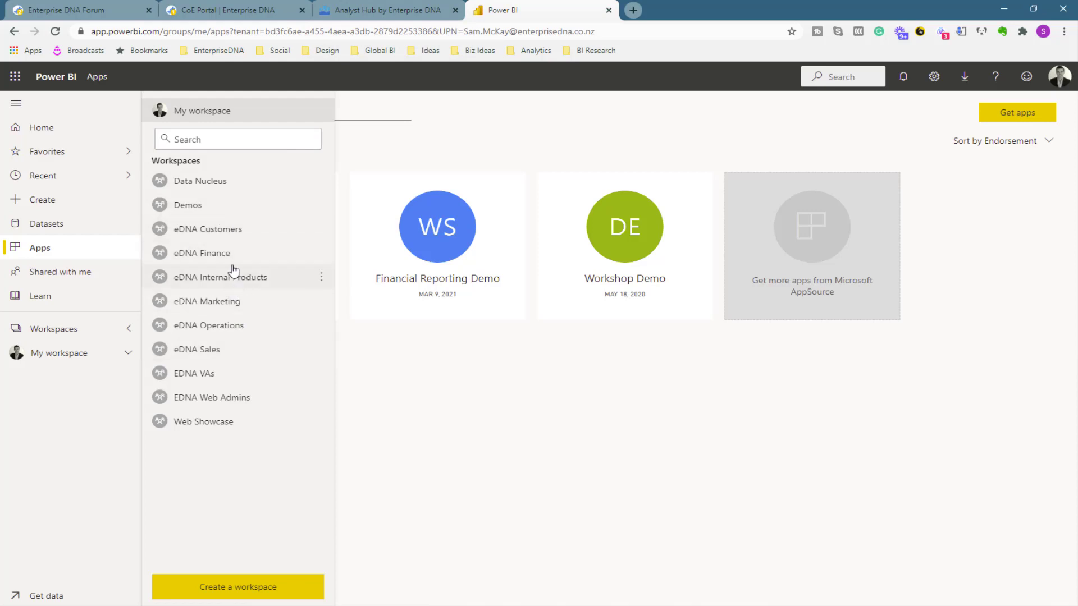
Switch to Analyst Hub and launch the Enterprise DNA team space
click(362, 14)
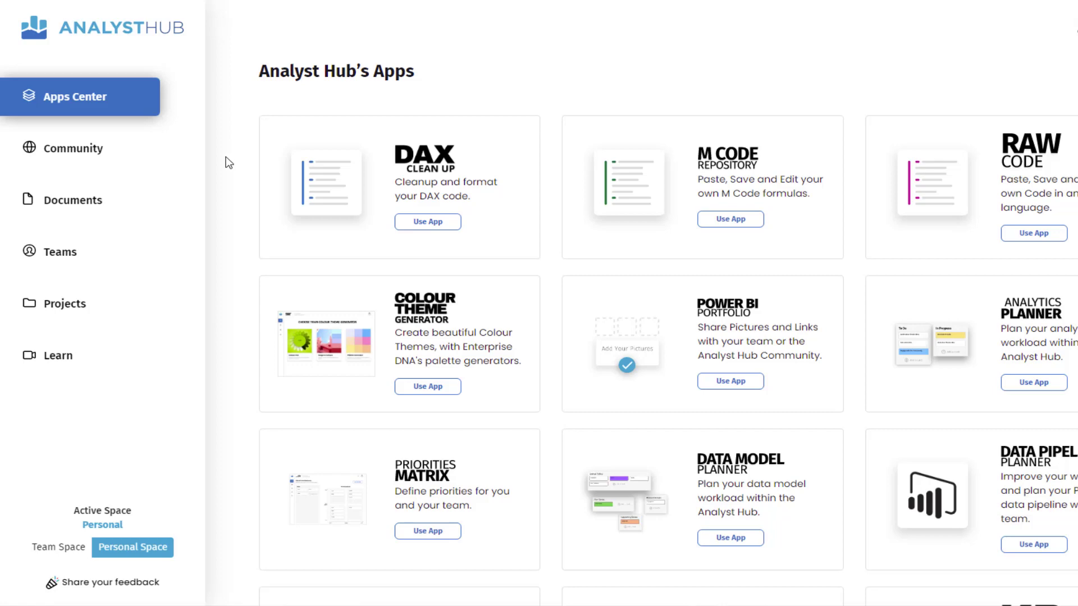
click(151, 247)
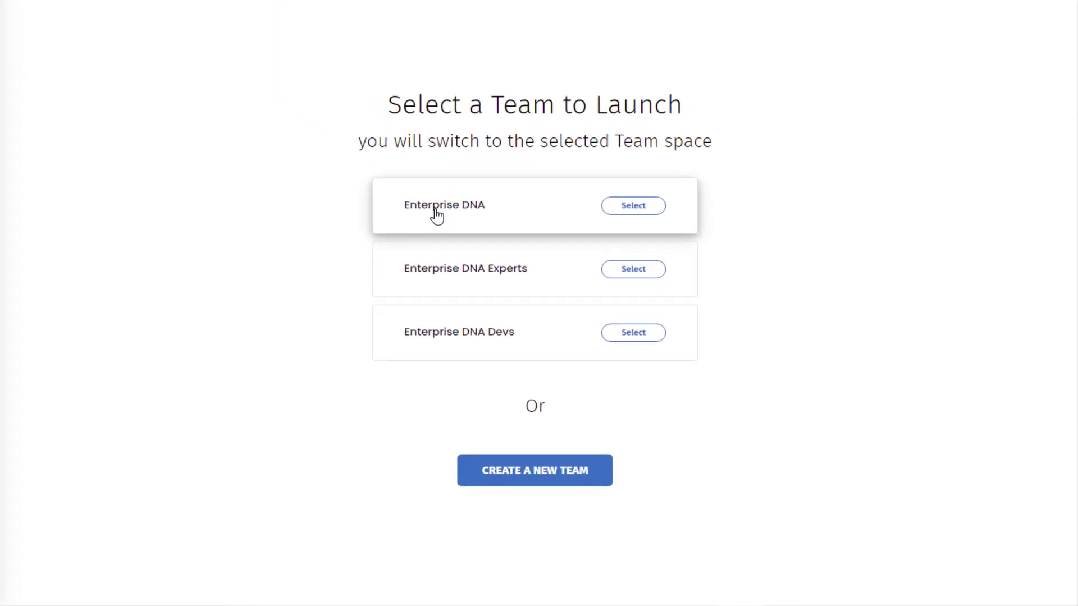
click(609, 211)
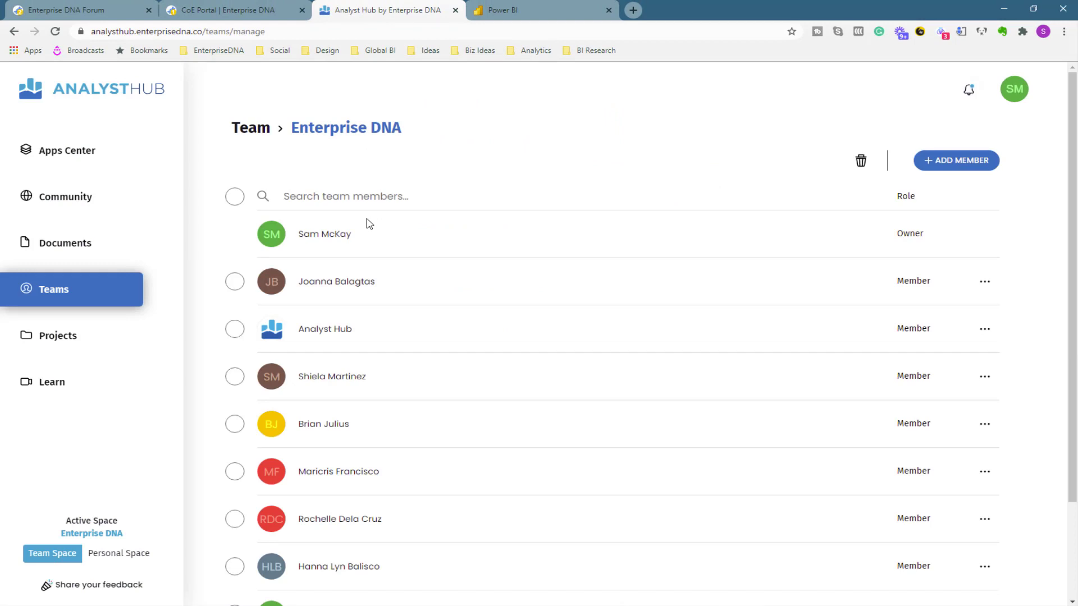
Open the Analytics Workspaces - eDNA planner from the team's documents
click(79, 247)
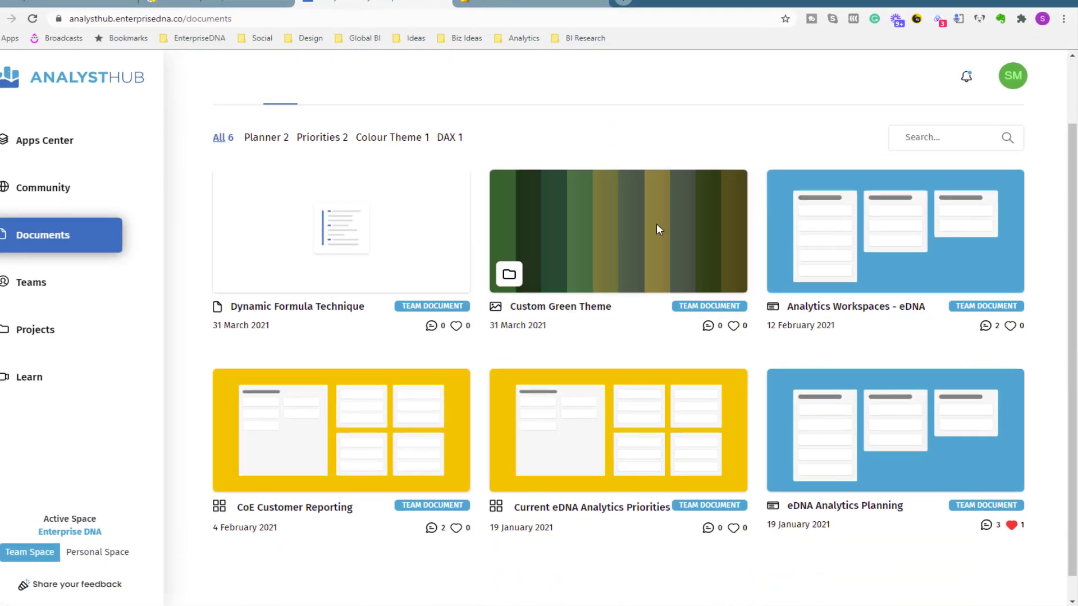
mouse_move(915, 268)
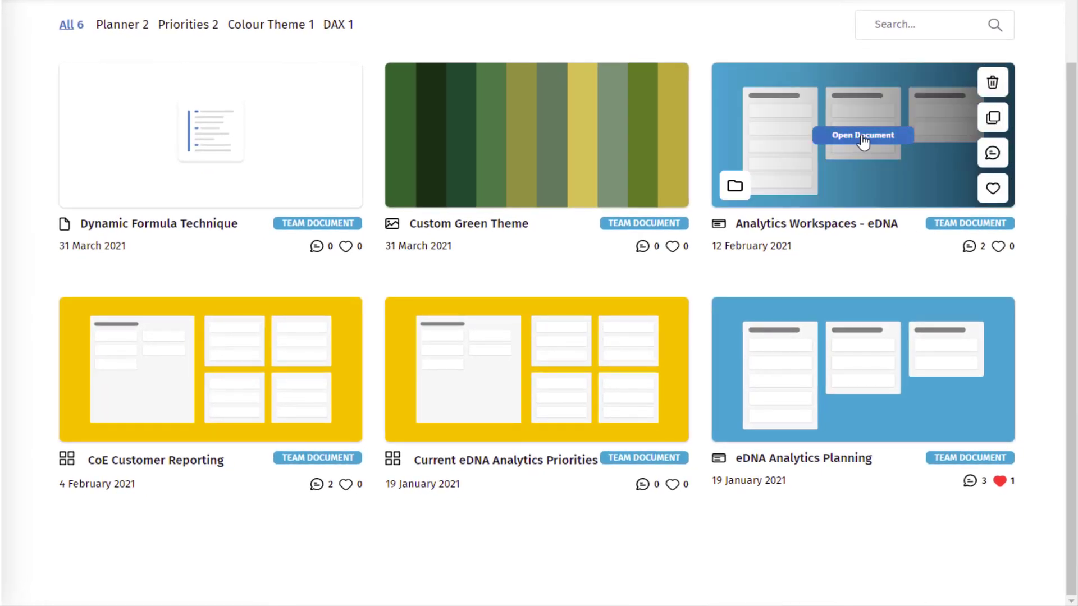
click(863, 141)
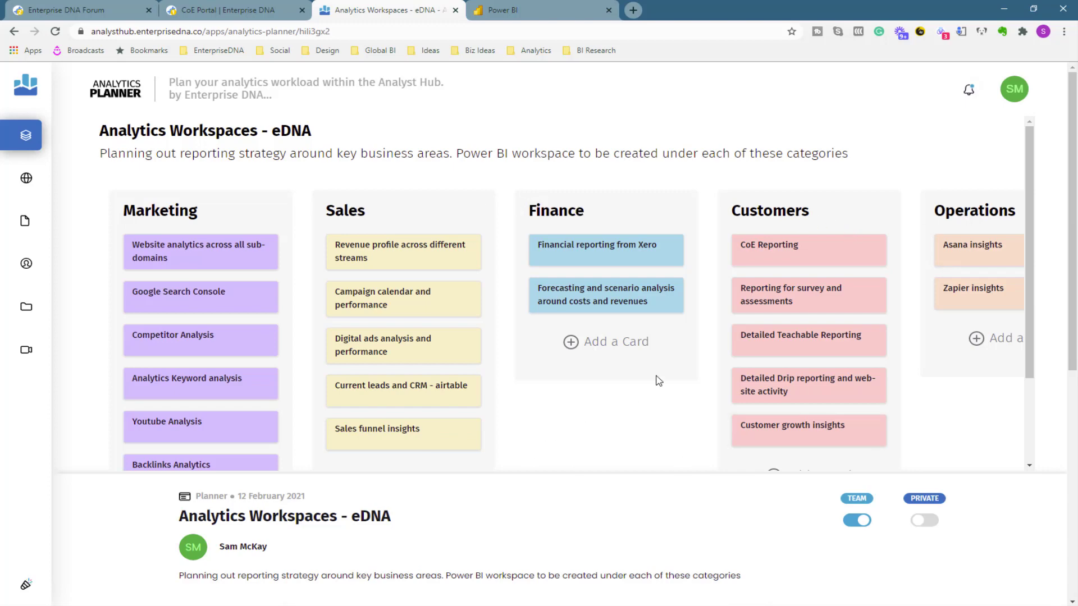
Examine the planner's cards under the Marketing, Sales, Finance, Customers and Operations categories
scroll(657, 393, down, 2)
drag(642, 453, 445, 428)
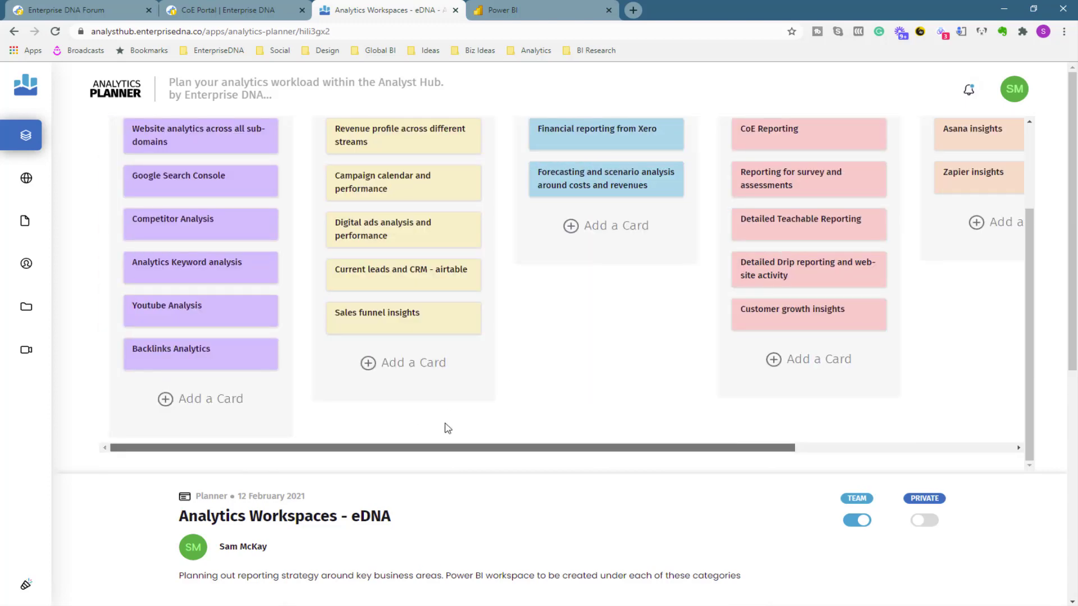
scroll(182, 213, up, 2)
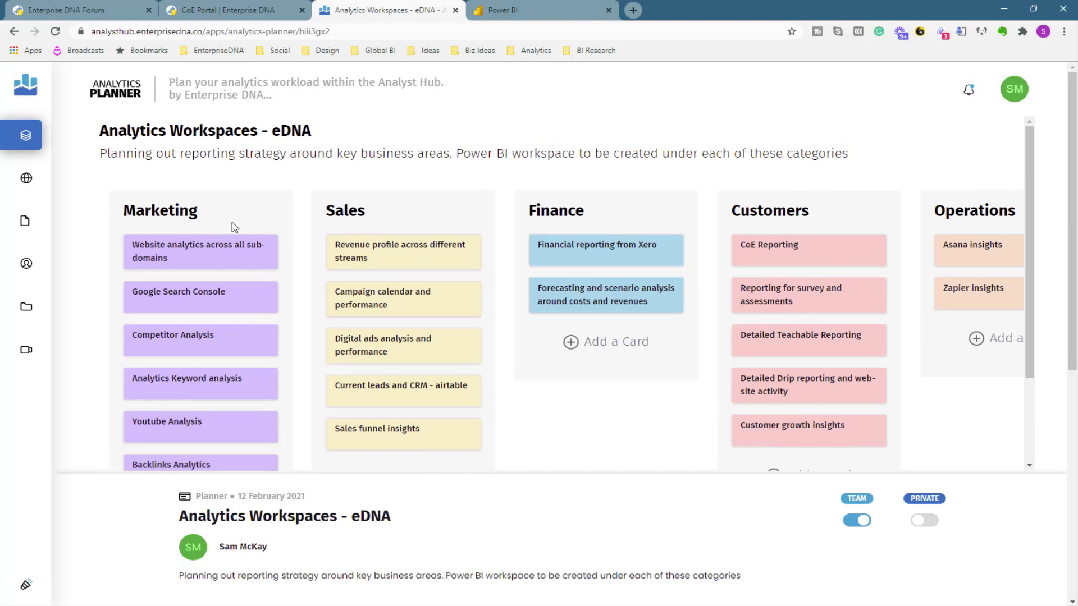
scroll(235, 226, down, 1)
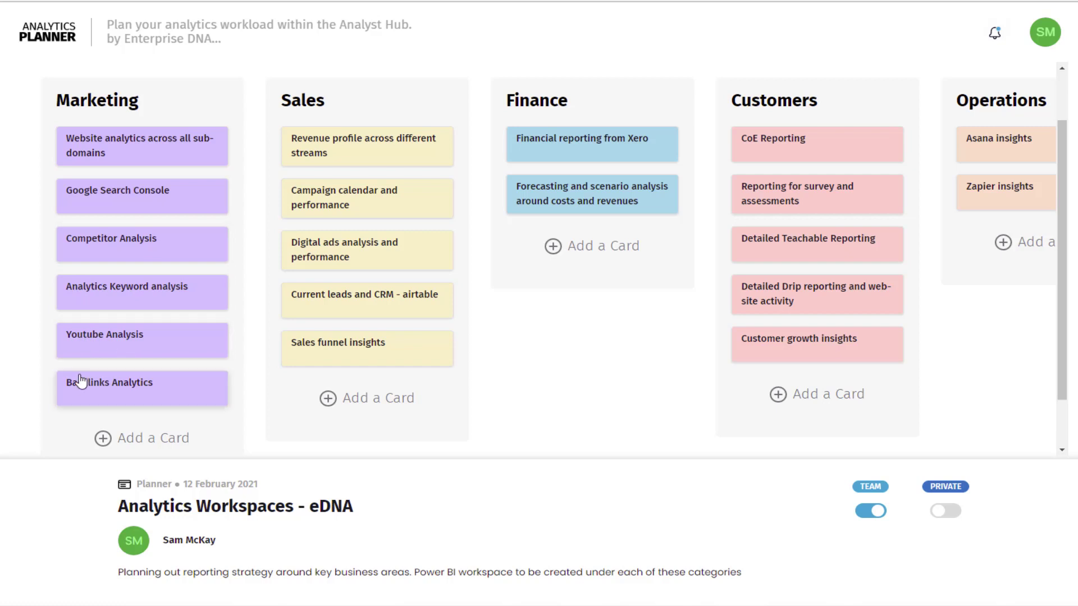
scroll(67, 259, up, 1)
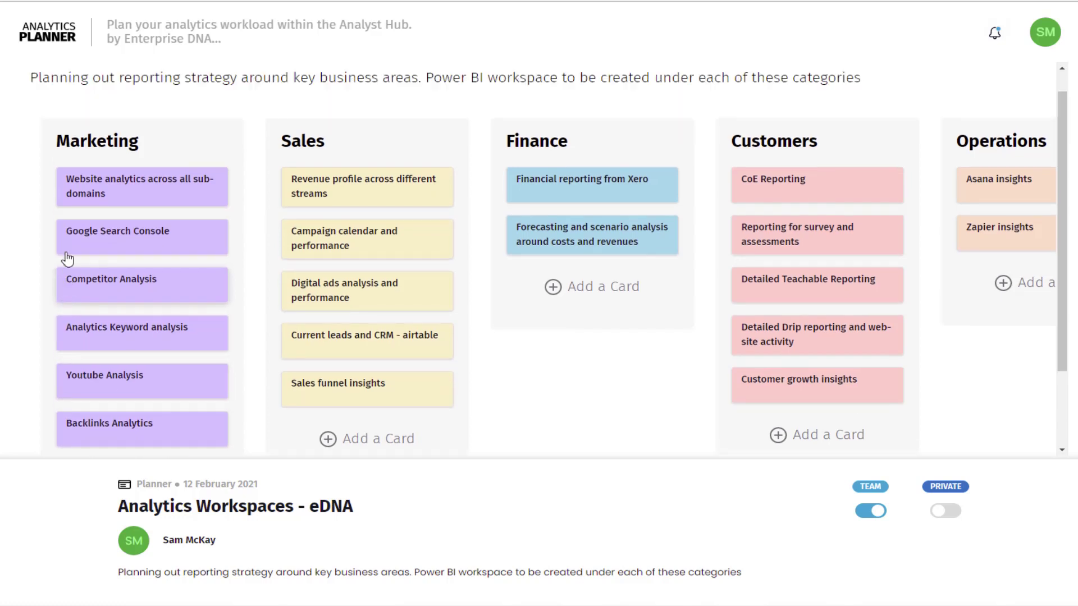
scroll(67, 258, up, 1)
scroll(67, 225, down, 2)
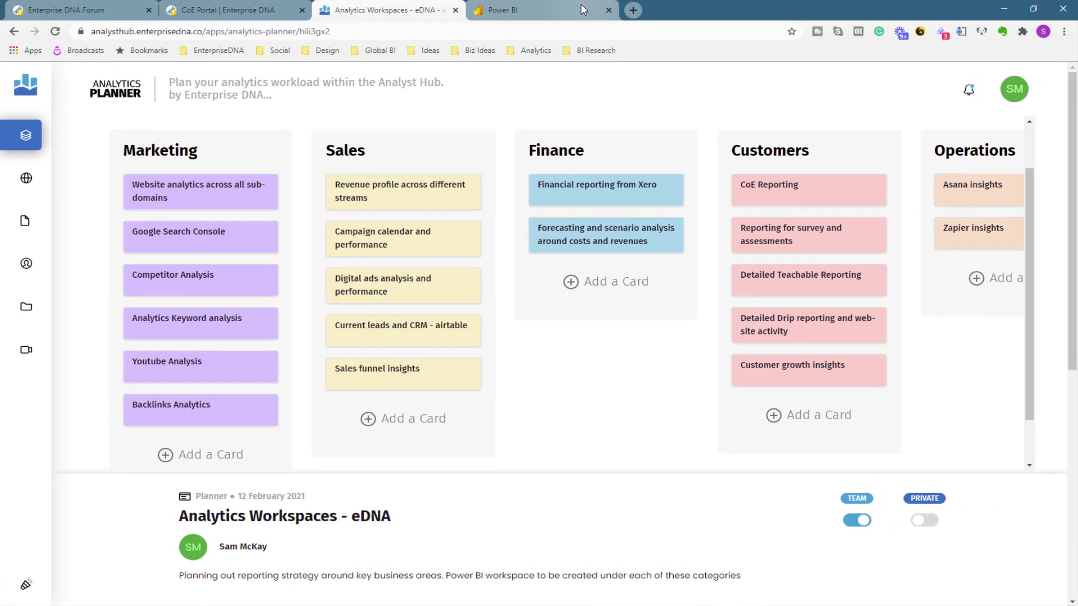
Switch to Power BI, open the eDNA Marketing workspace and view its datasets and dataflows
click(497, 9)
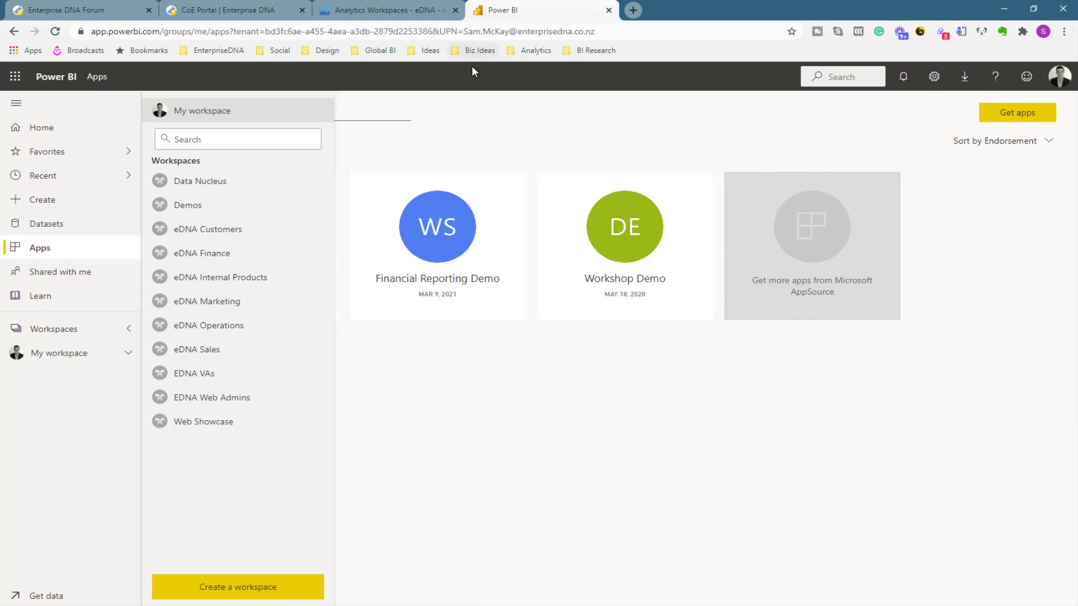
click(222, 303)
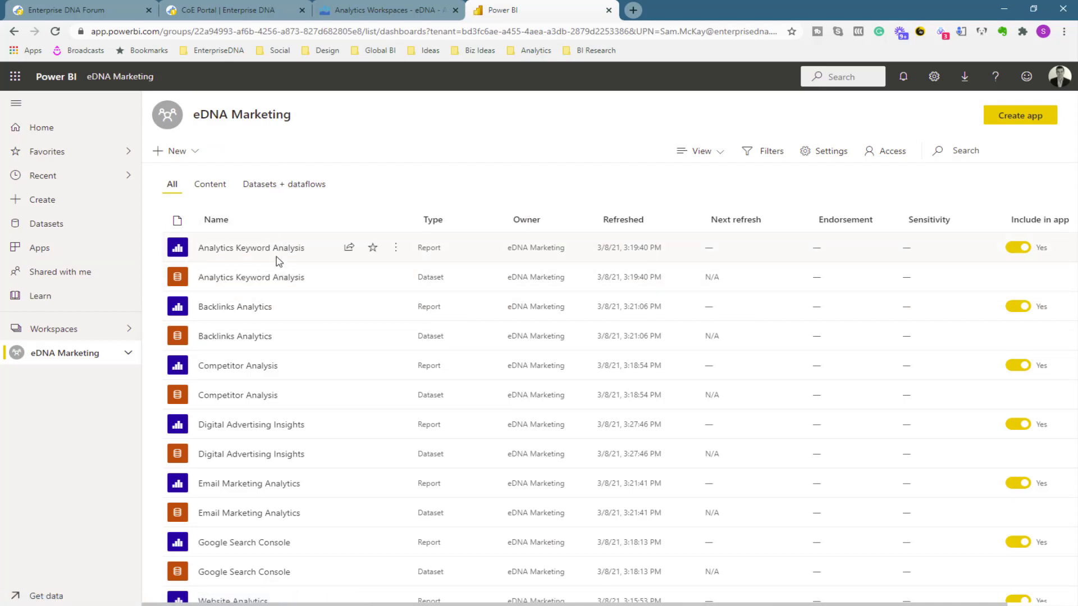
scroll(278, 253, down, 1)
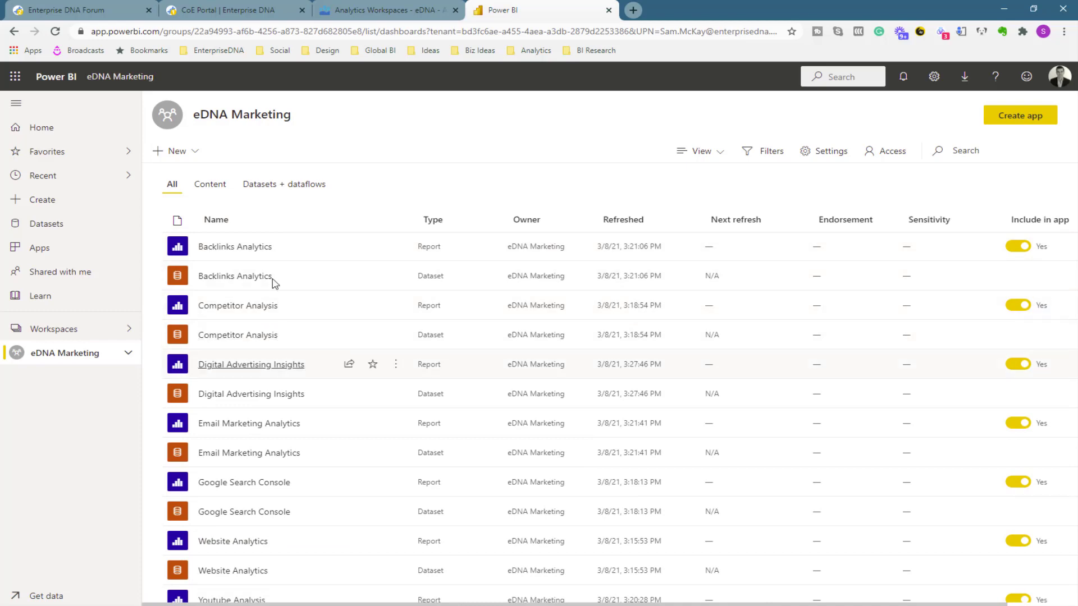
click(290, 184)
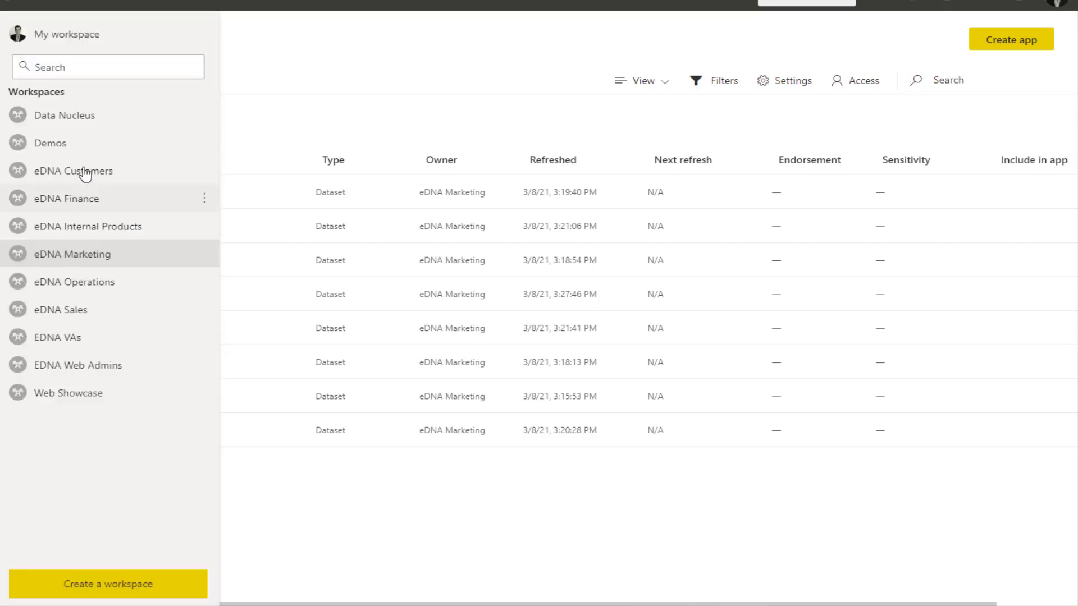
Open the eDNA Customers workspace, check it against the Analyst Hub planner and view its datasets and dataflows
click(87, 173)
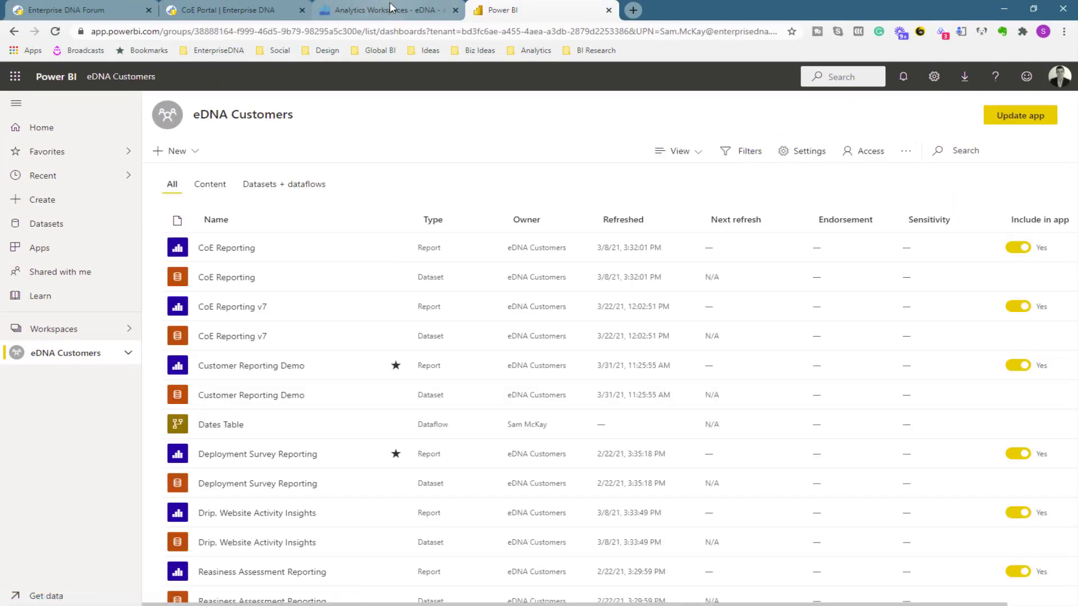
click(361, 6)
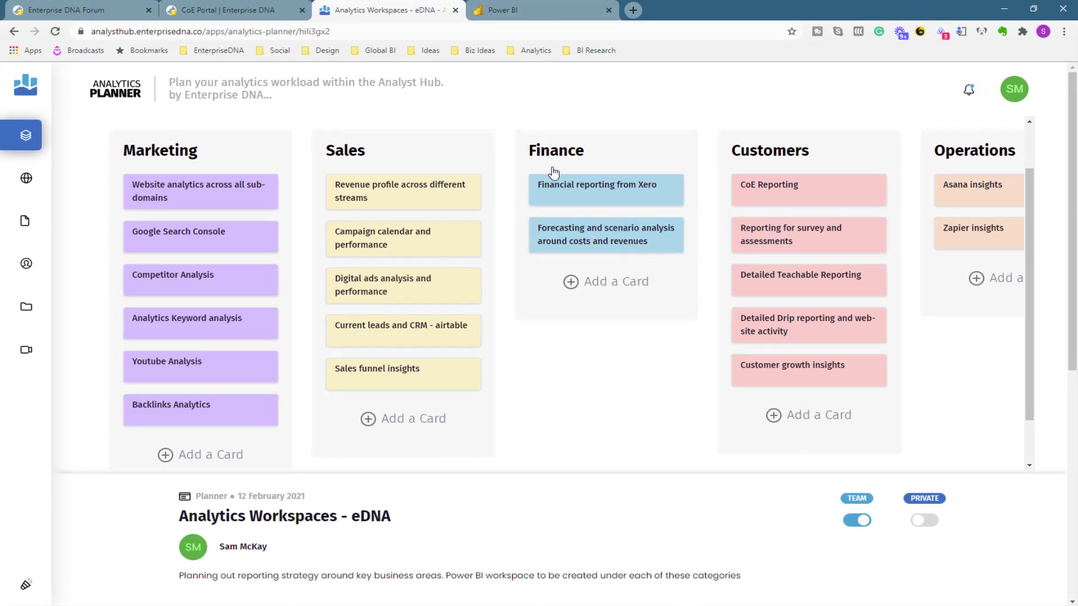
click(502, 10)
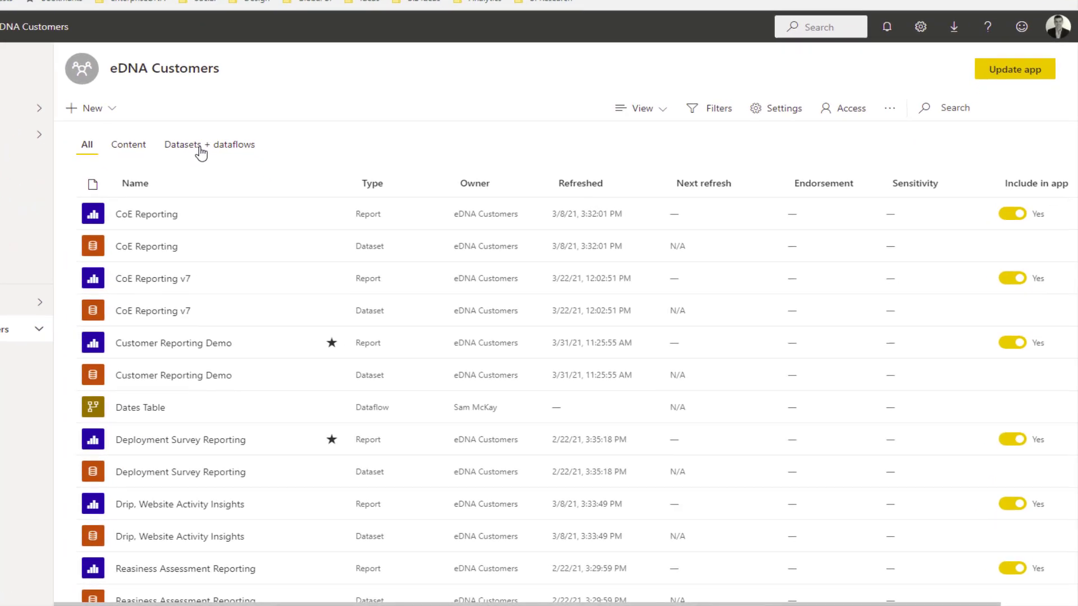
click(284, 184)
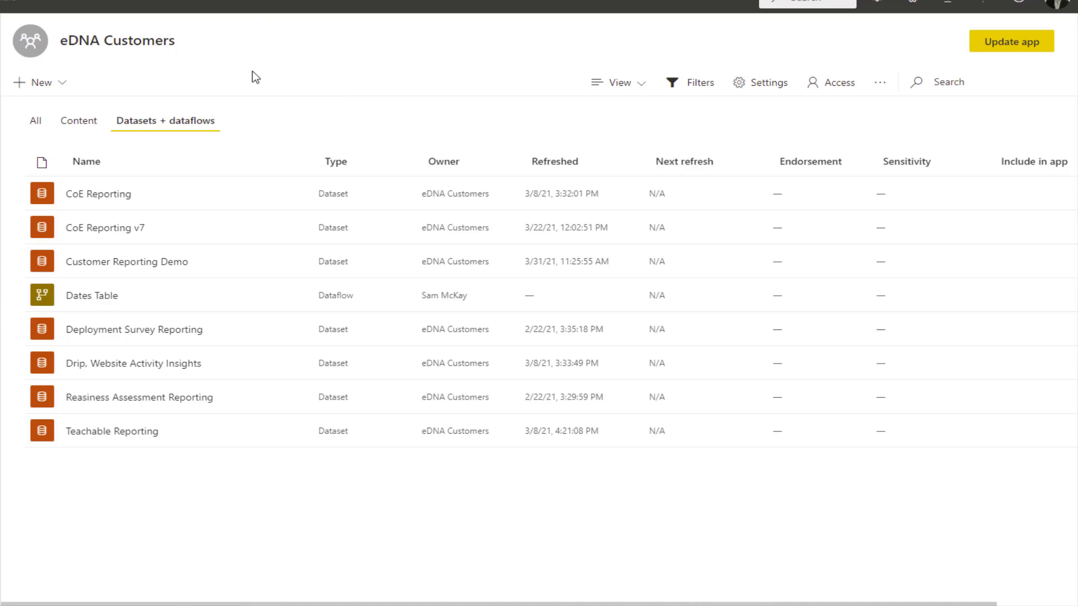
click(32, 122)
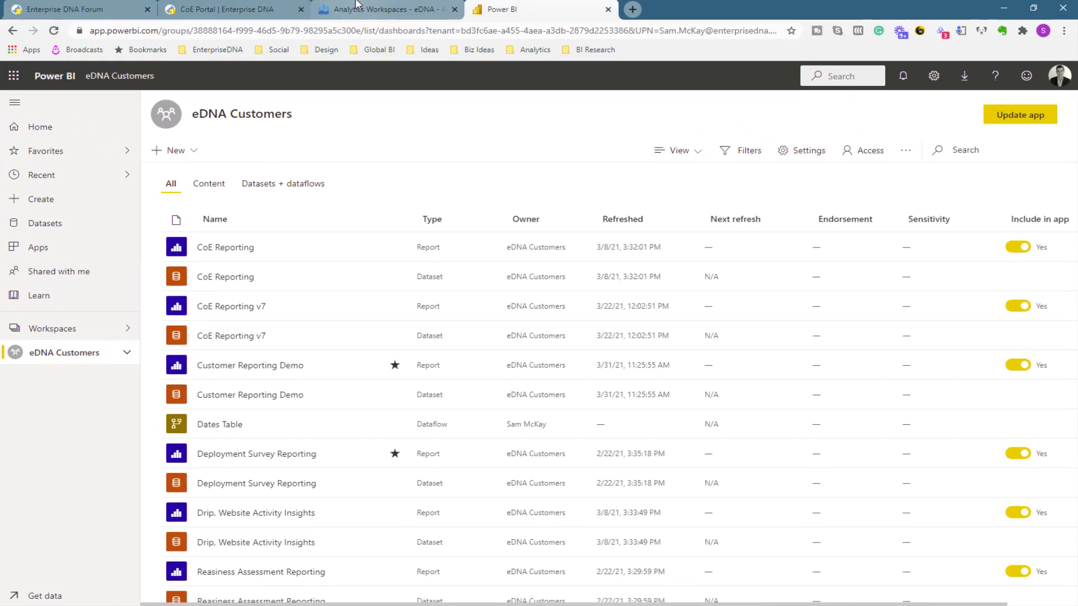
Compare the Analytics Workspaces - eDNA planner in Analyst Hub with the Power BI workspace
click(355, 4)
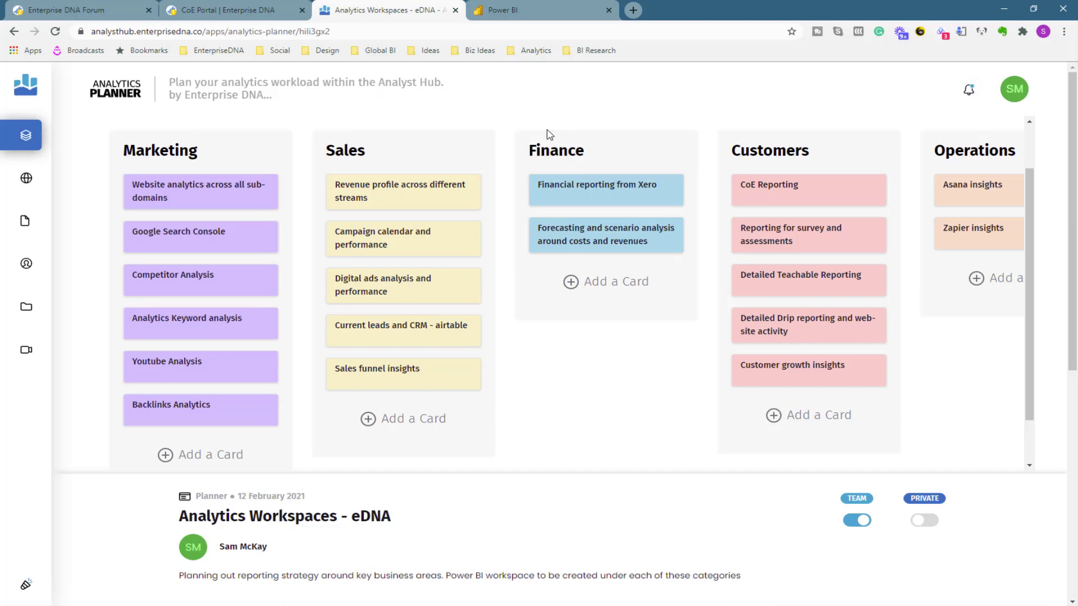
click(560, 8)
click(400, 10)
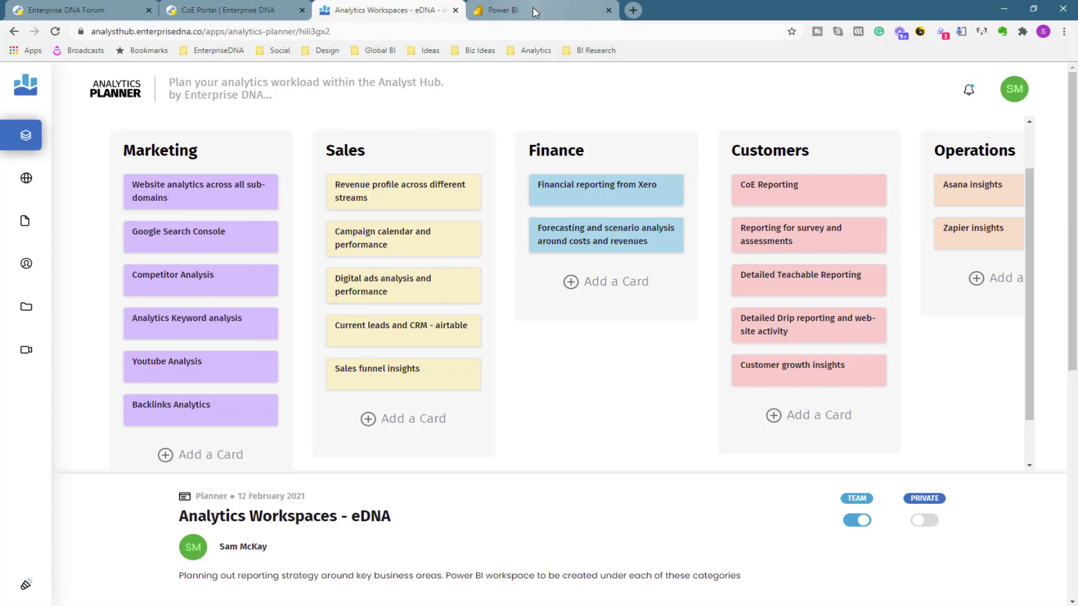
Leave the planner and switch the active Analyst Hub team space to Enterprise DNA Devs
click(26, 221)
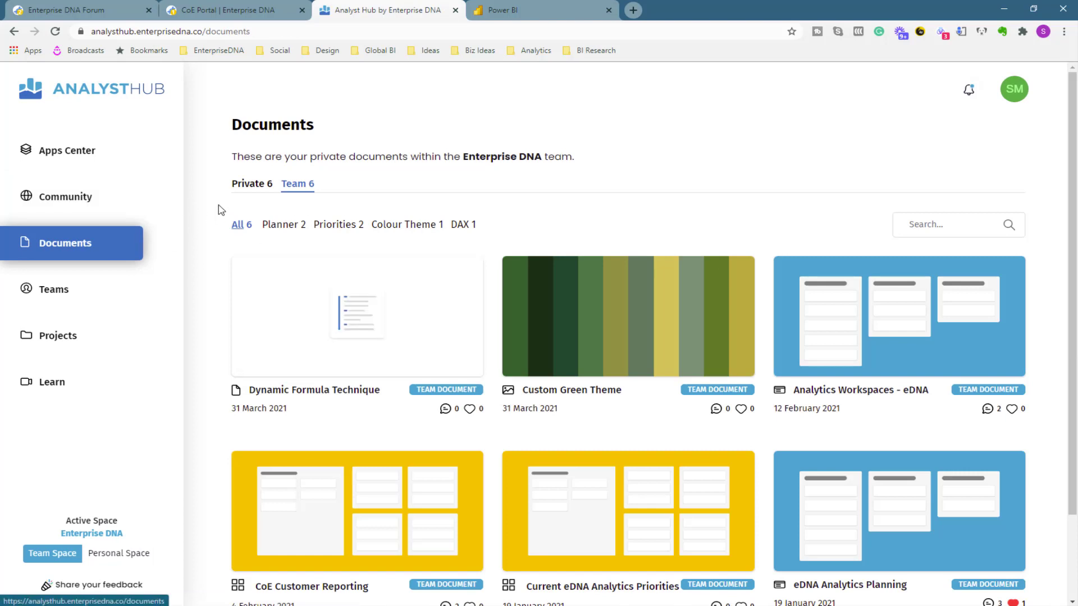
click(53, 291)
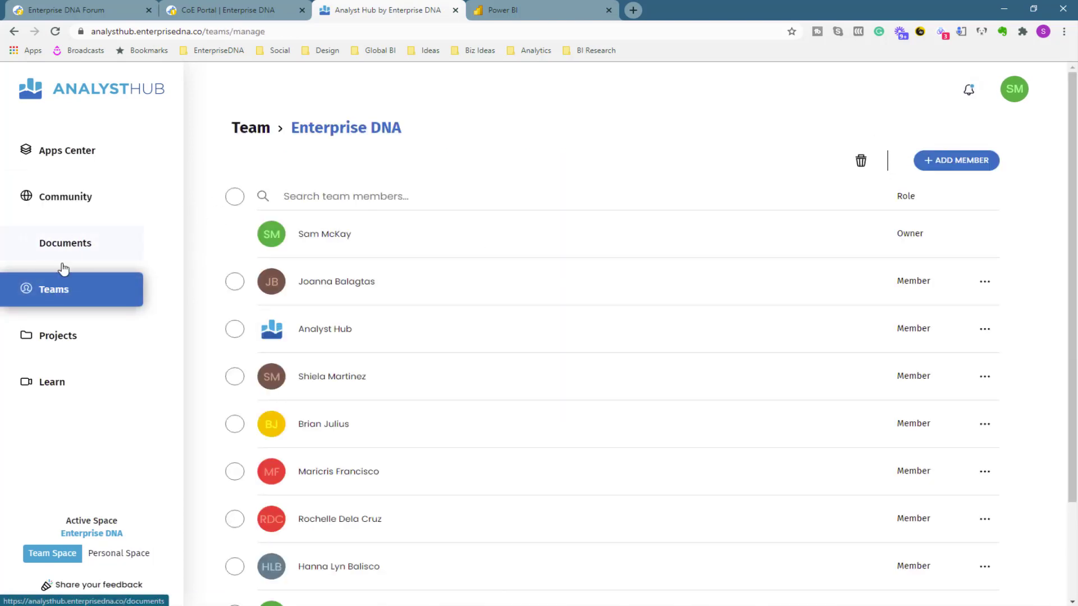
click(323, 130)
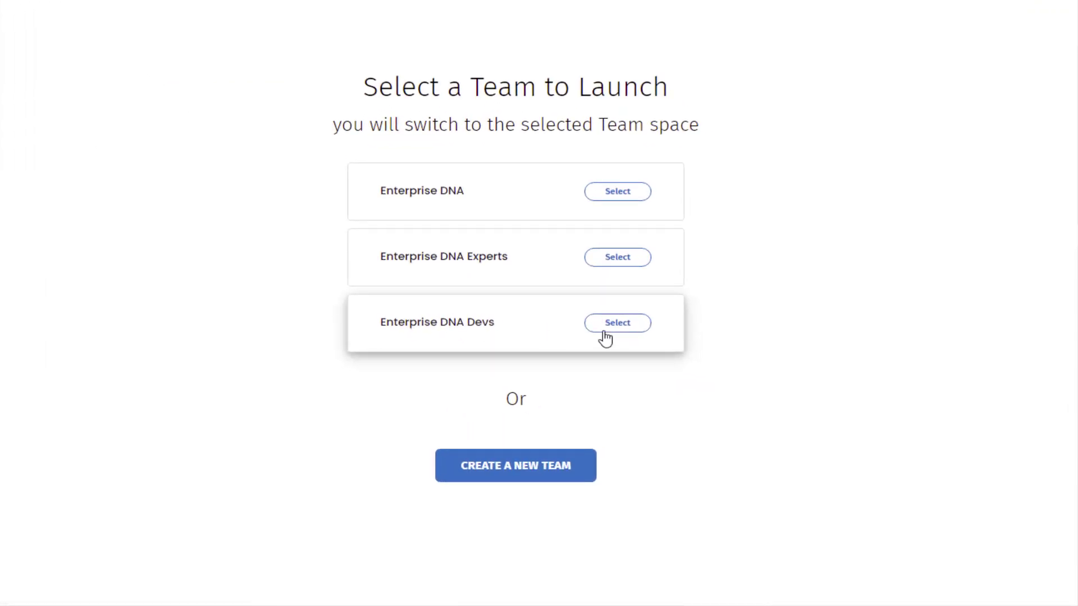
click(607, 328)
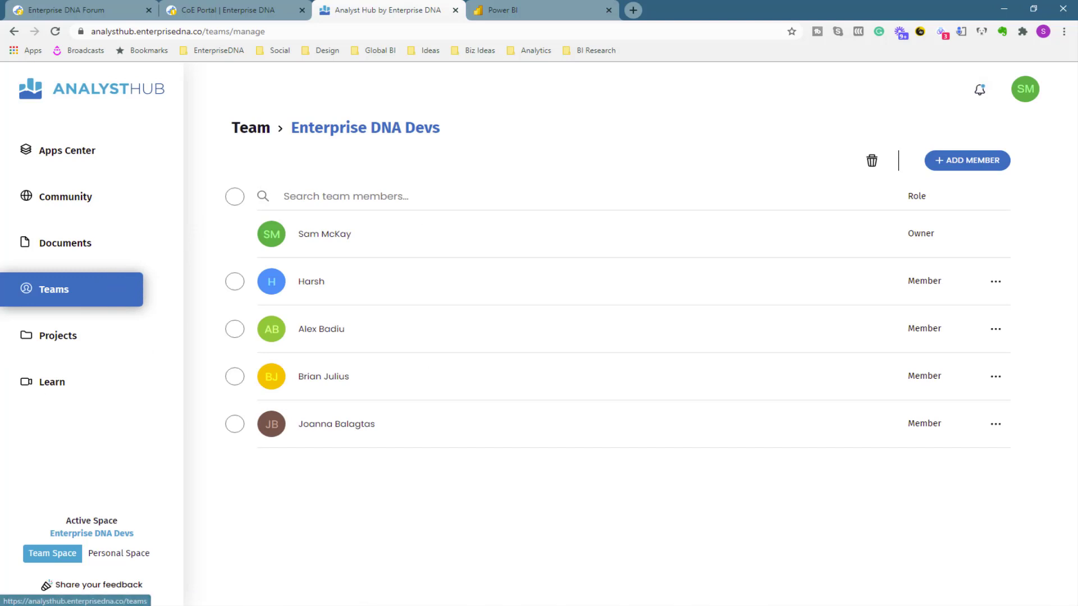
Open the Enterprise DNA Devs team's projects and review the project list
click(54, 337)
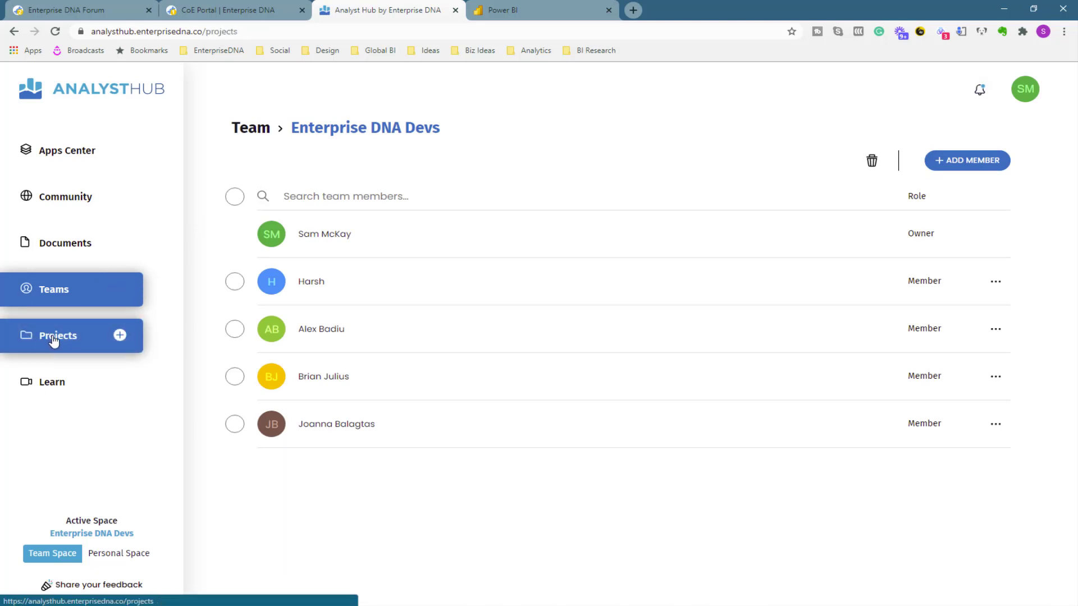
scroll(481, 139, down, 1)
scroll(481, 140, down, 1)
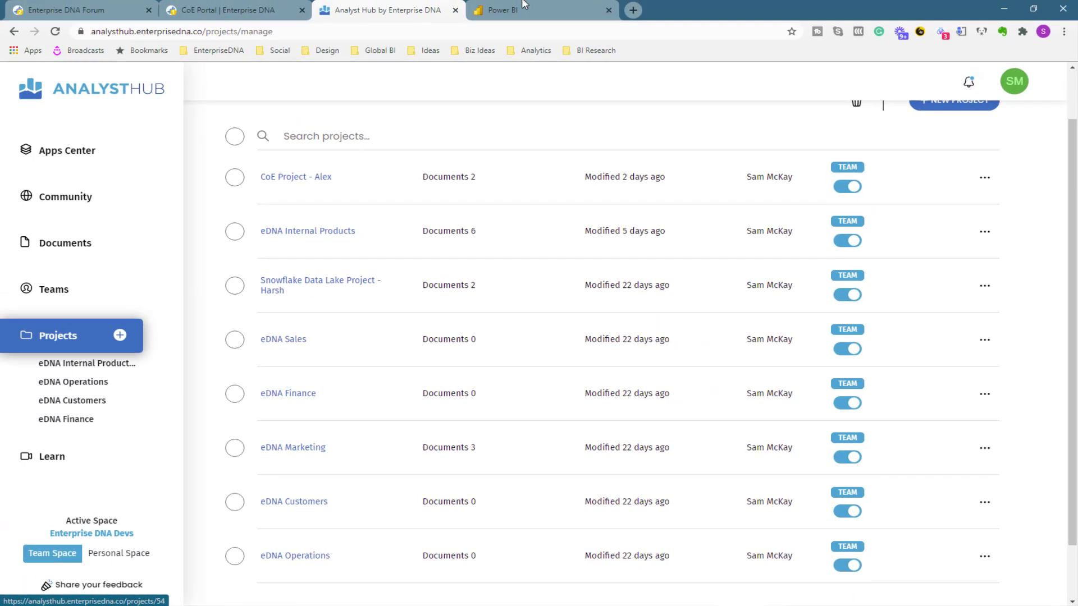
Compare the list of Power BI workspaces with the team's projects in Analyst Hub
click(524, 6)
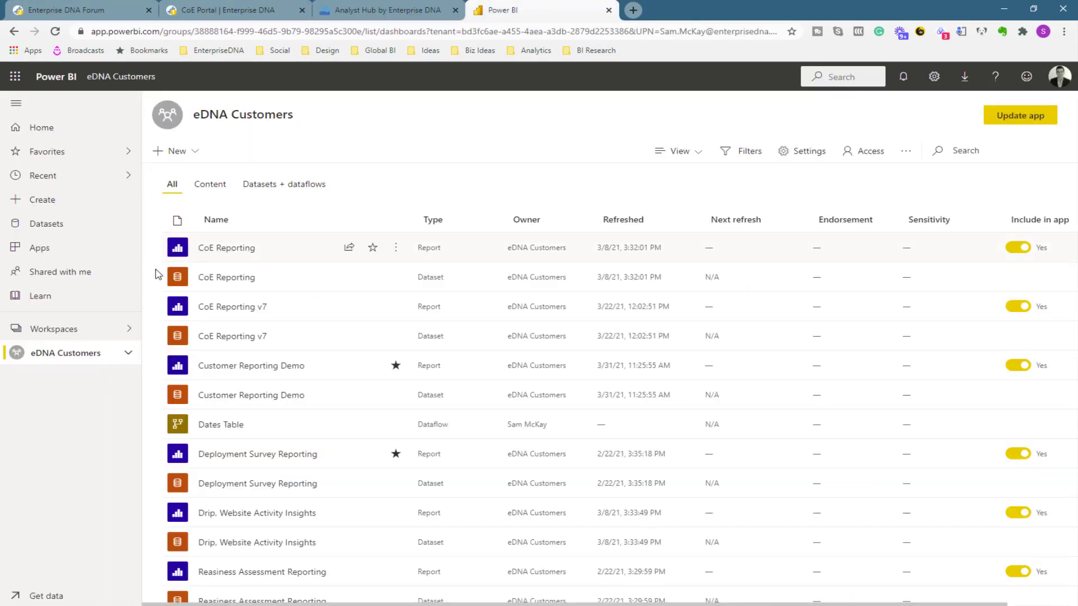
click(95, 330)
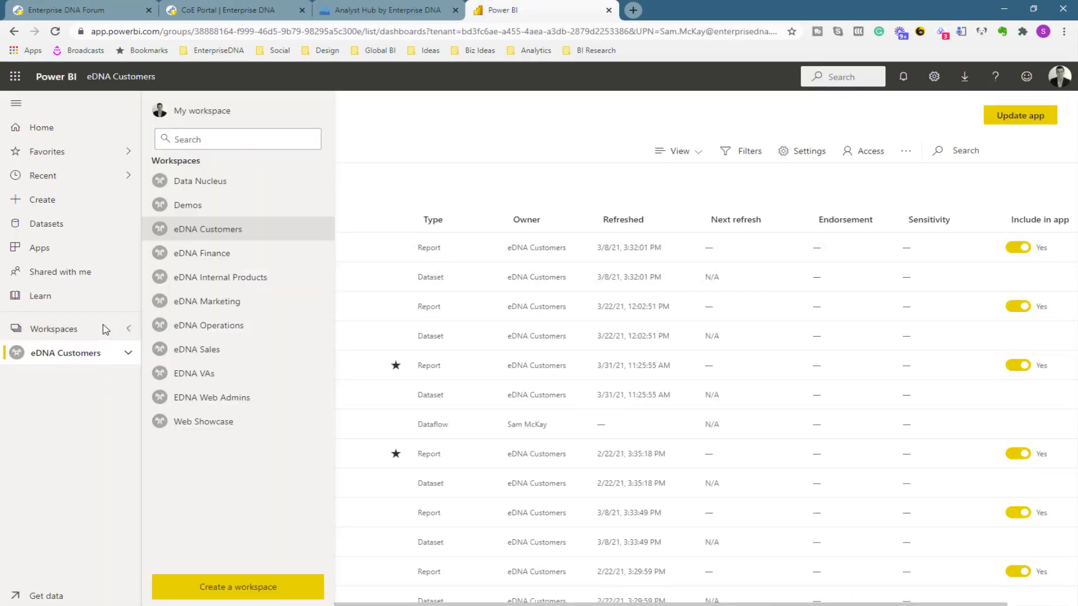
click(385, 10)
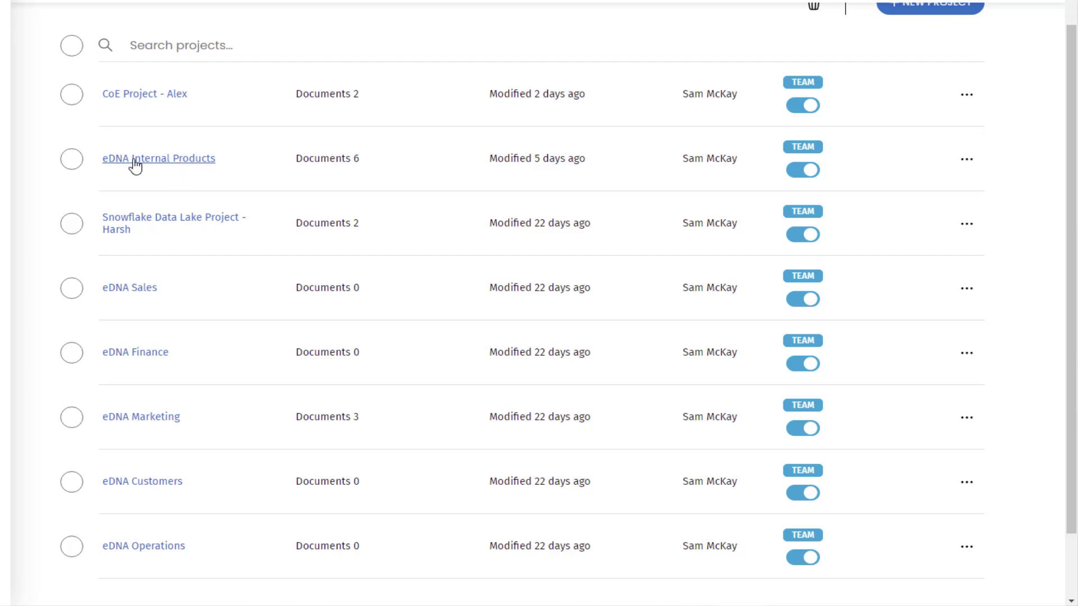
scroll(130, 281, down, 1)
scroll(131, 284, down, 1)
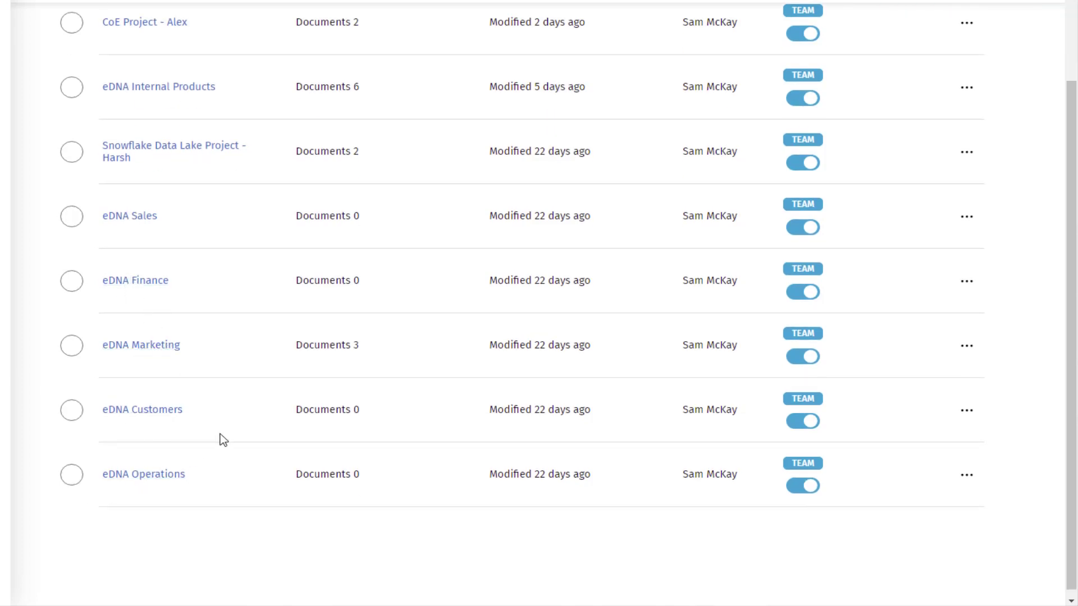
Open the eDNA Internal Products project in Analyst Hub and look through its team documents
scroll(221, 437, up, 2)
click(164, 160)
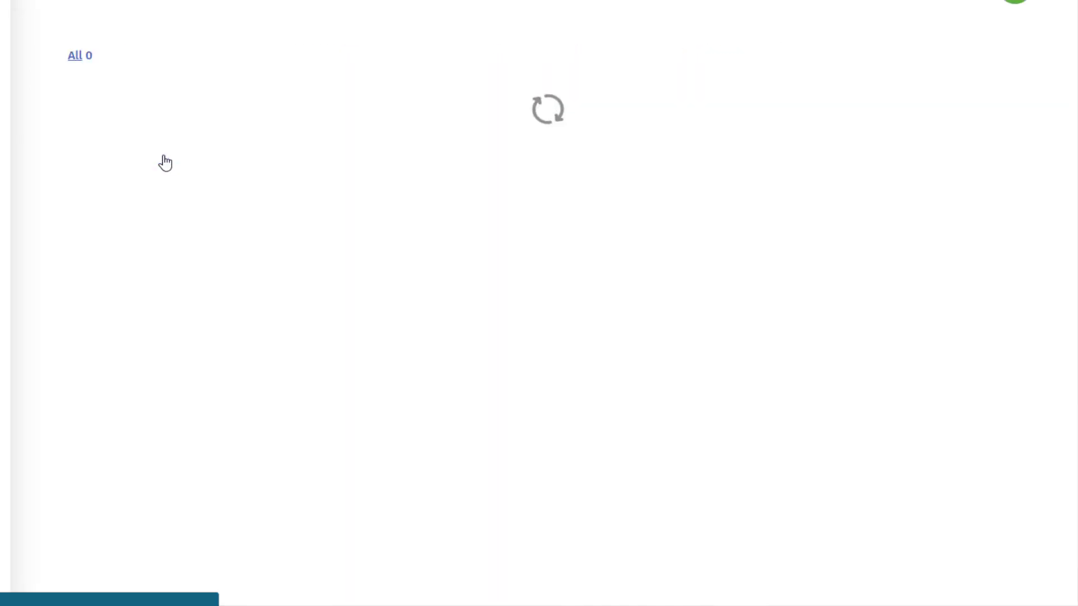
scroll(542, 272, down, 2)
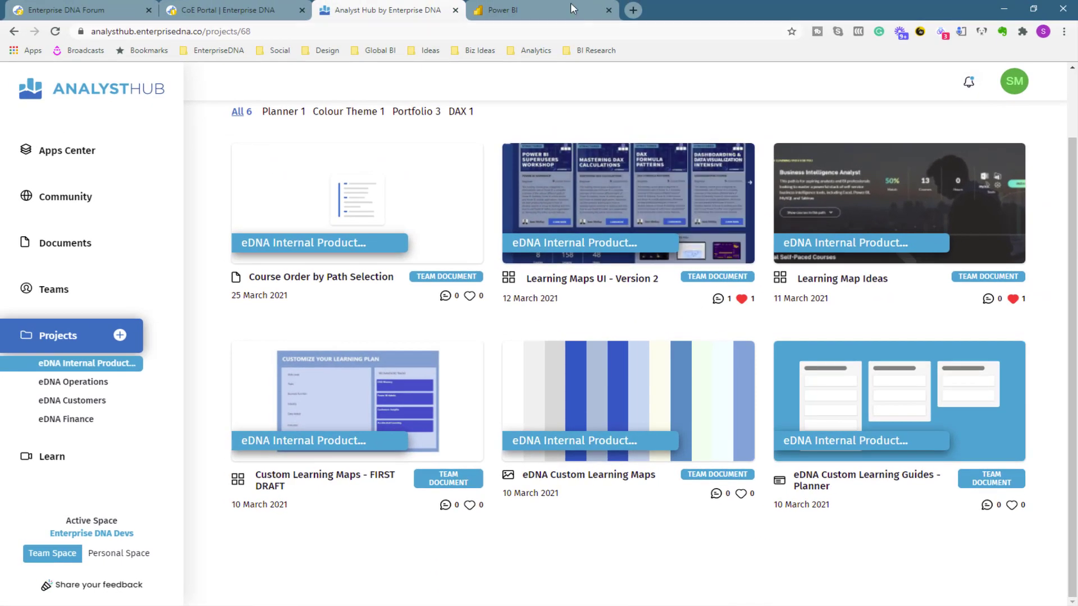
Switch to Power BI, open the eDNA Internal Products workspace, and return to the matching project in Analyst Hub
click(545, 10)
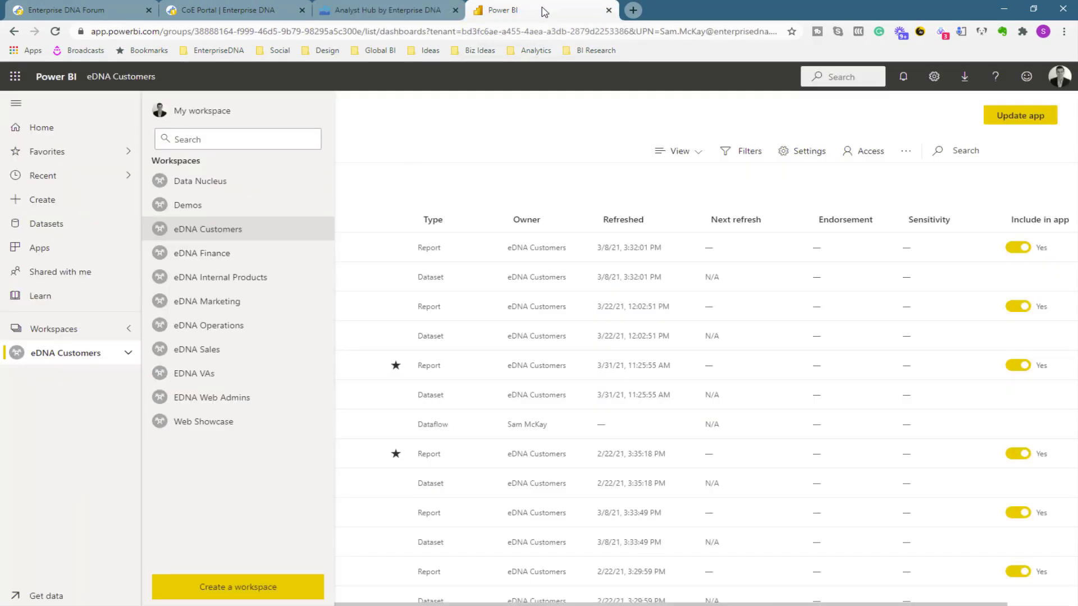
click(233, 276)
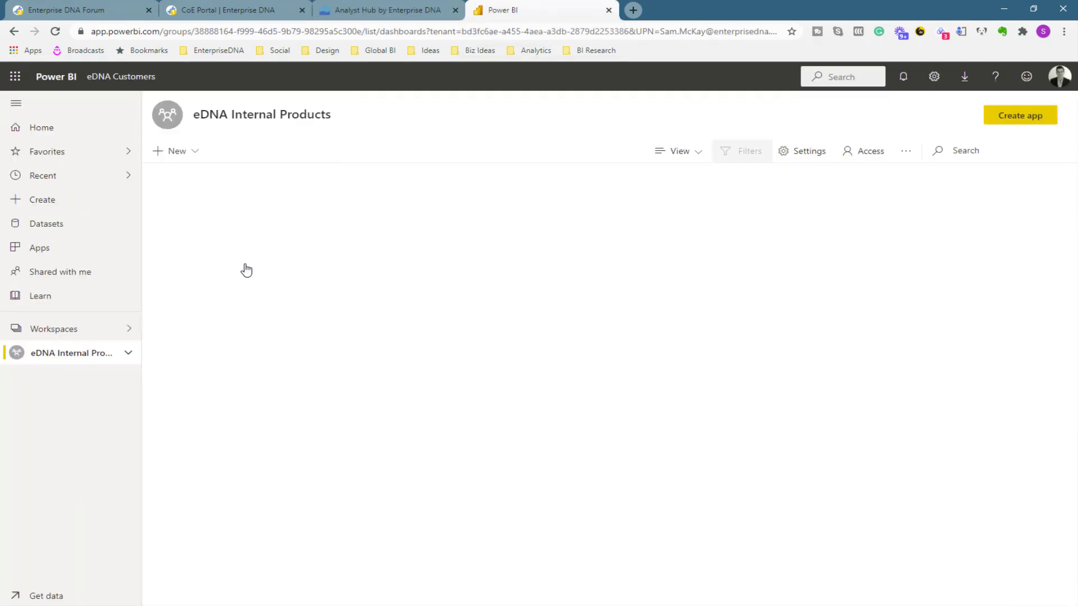
click(382, 10)
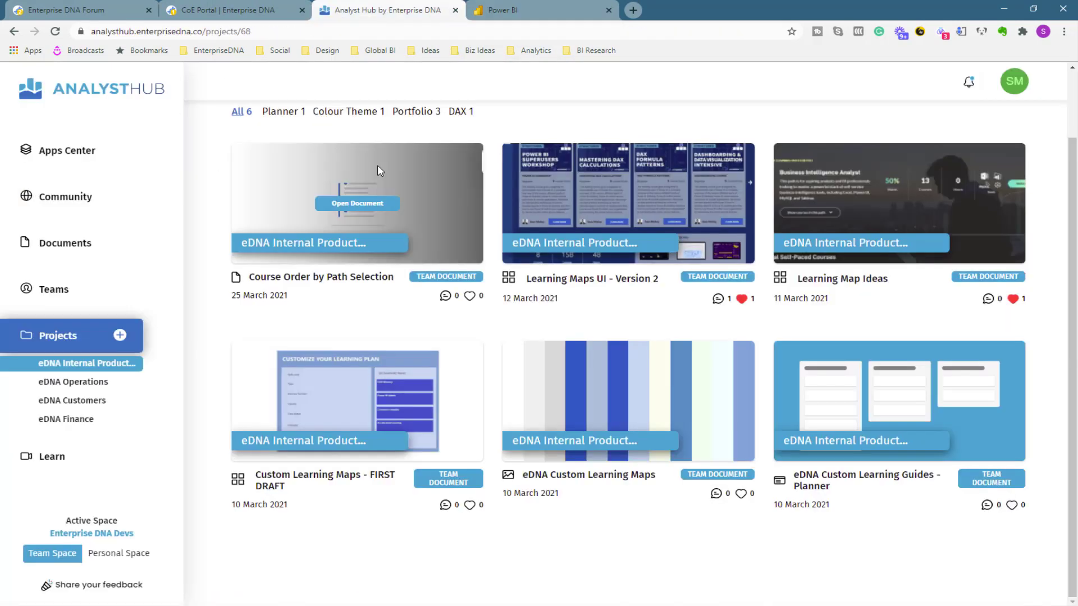
scroll(610, 213, up, 1)
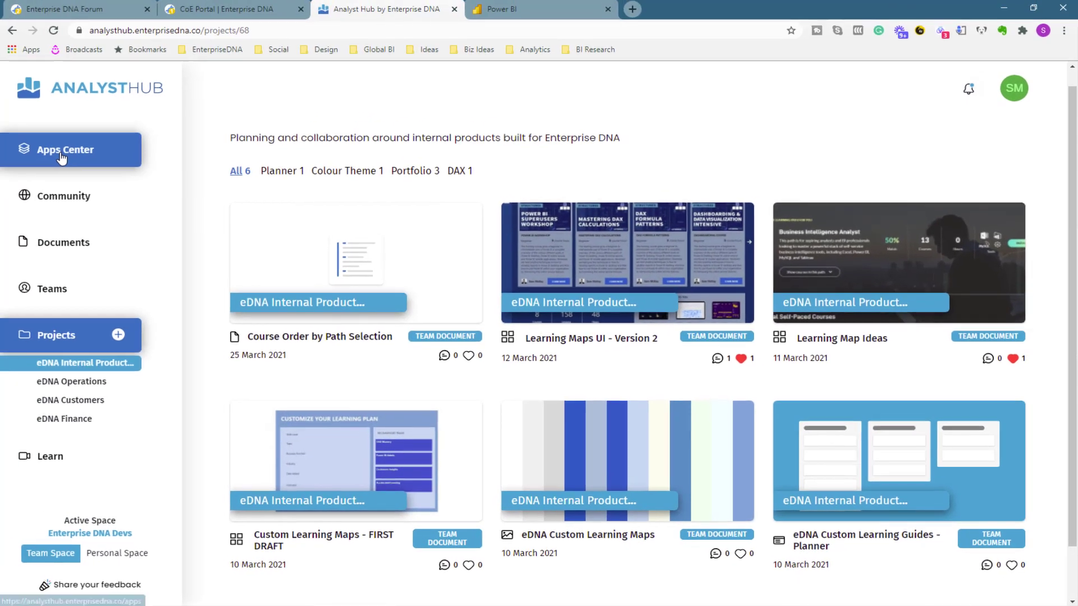
Open Analyst Hub's Apps Center and look through the available planning and development apps
click(50, 153)
scroll(490, 198, up, 1)
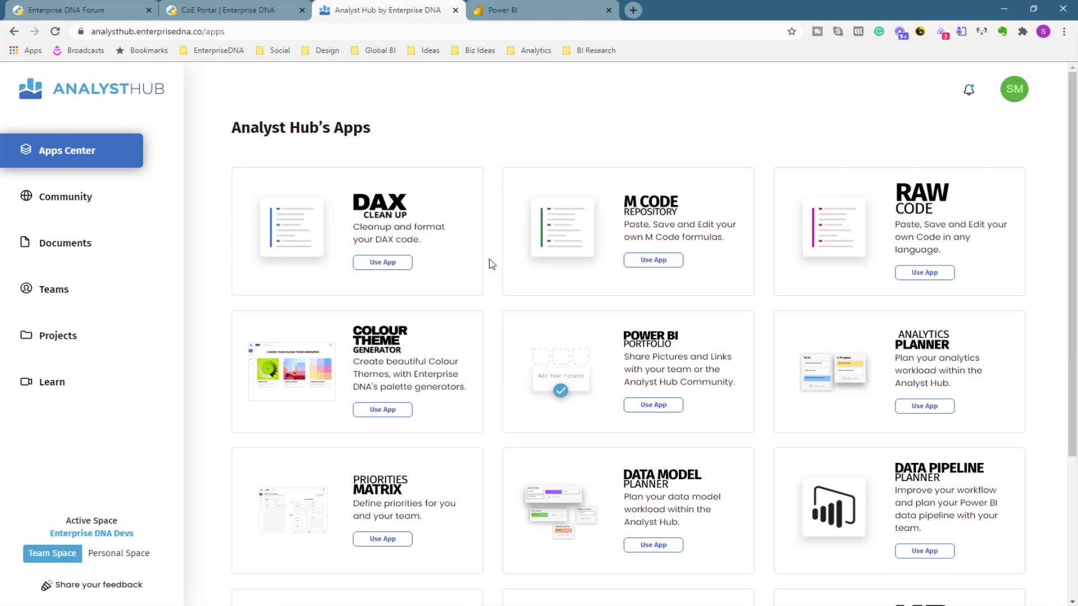
scroll(491, 264, down, 2)
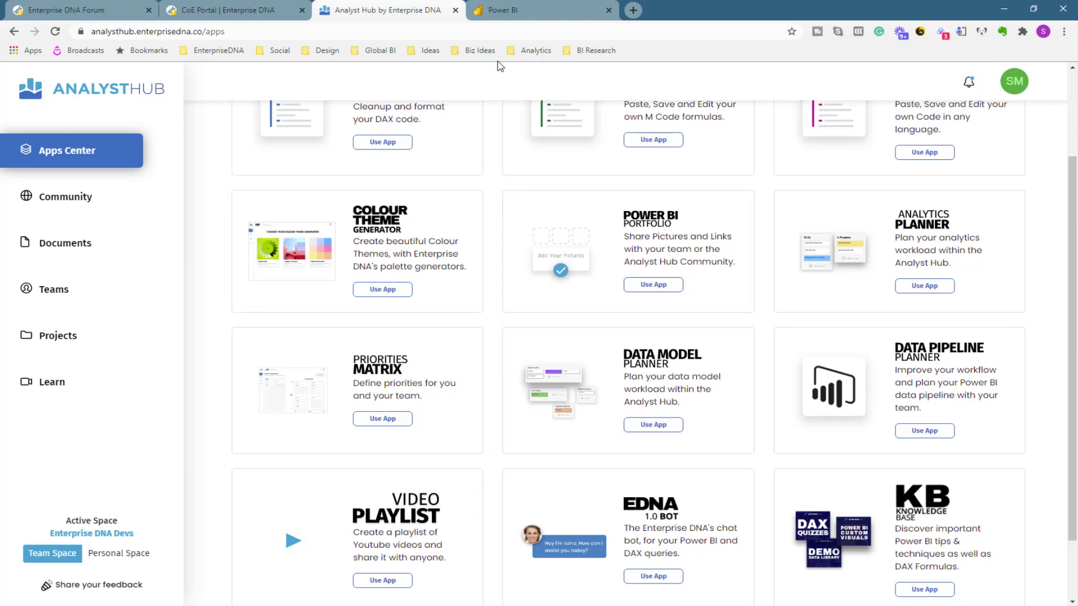
Switch to Power BI and review the eDNA Internal Products workspace content and the list of workspaces
click(537, 9)
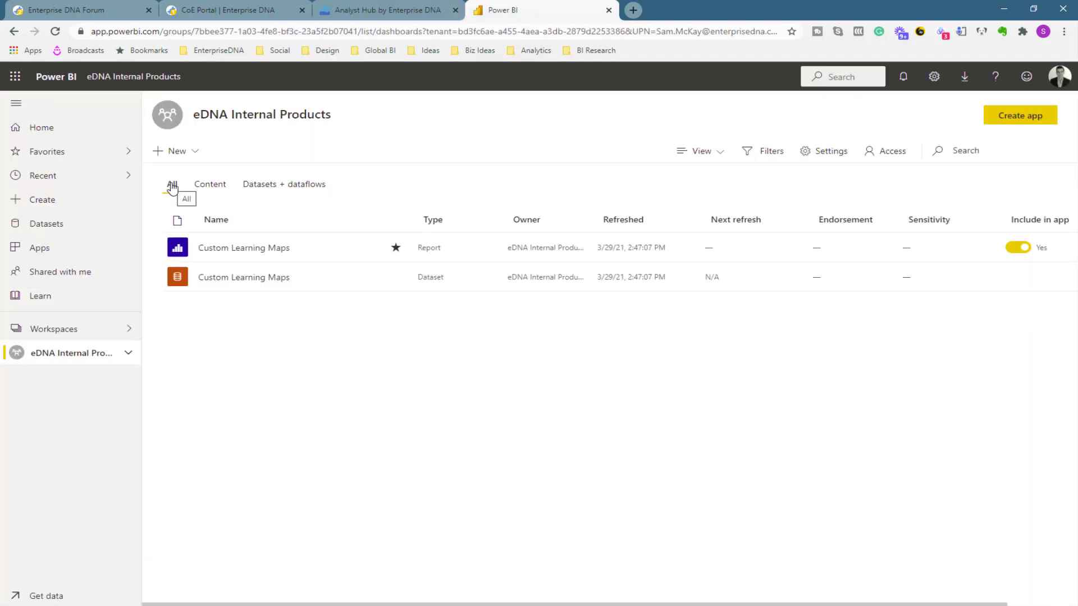
click(129, 331)
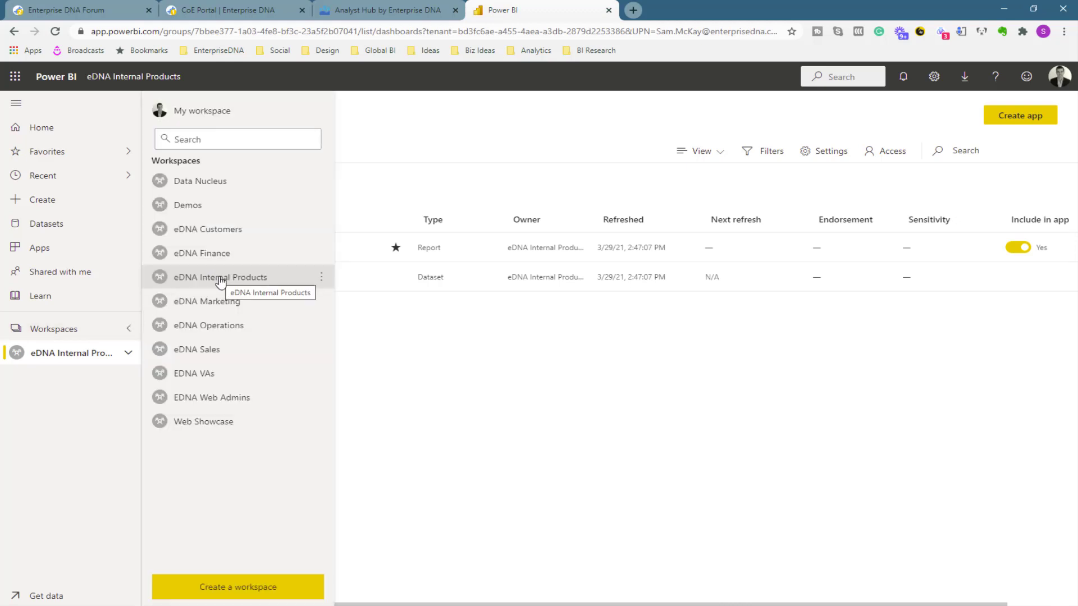
click(449, 187)
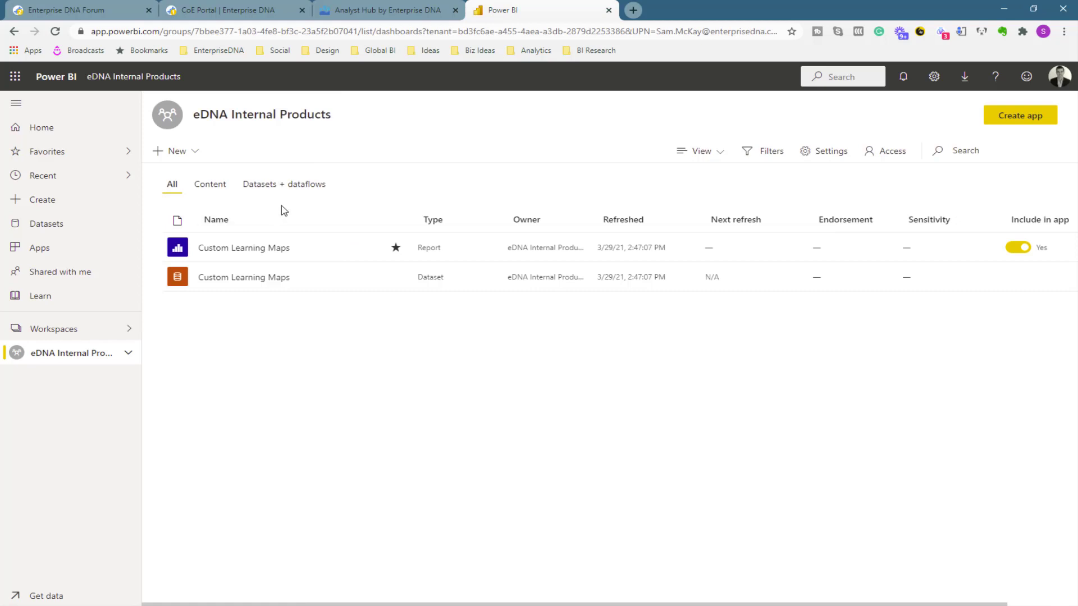
Return to Analyst Hub and open the Data Pipeline Planner app to view its layout
click(362, 14)
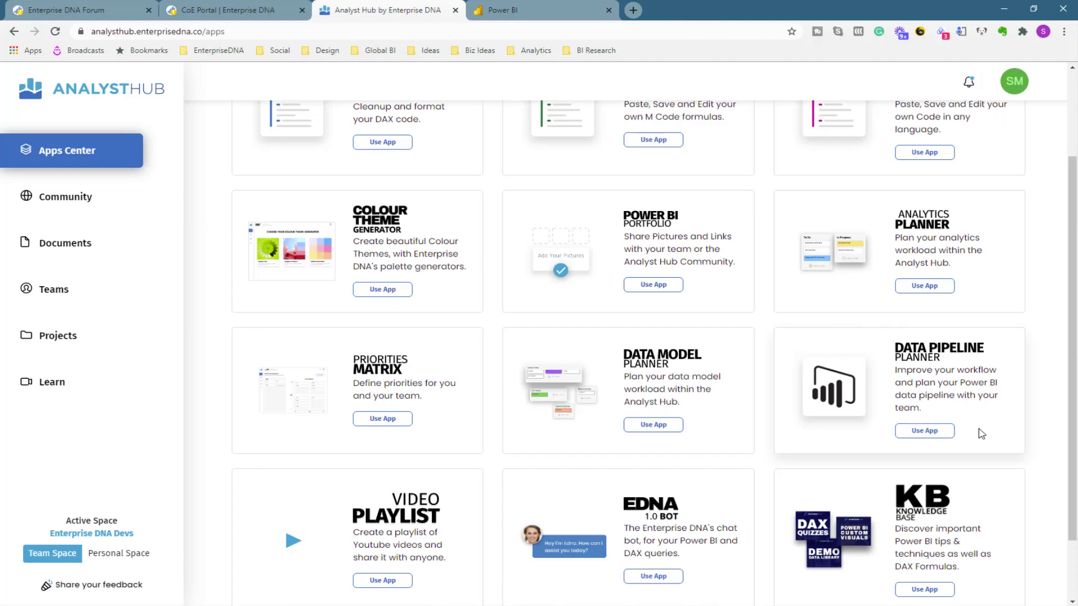
click(924, 431)
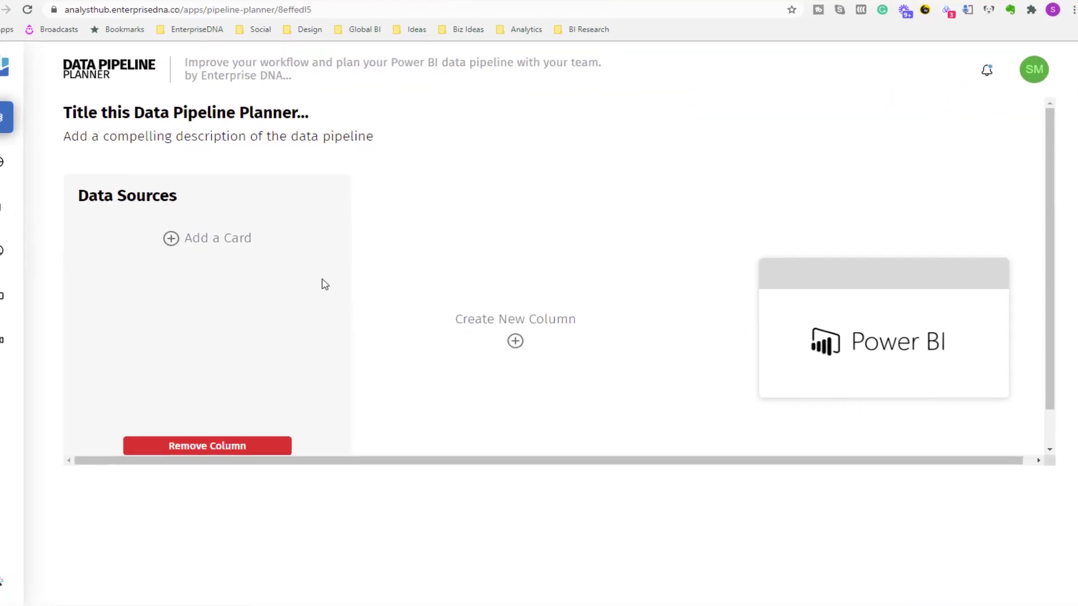
scroll(215, 297, down, 1)
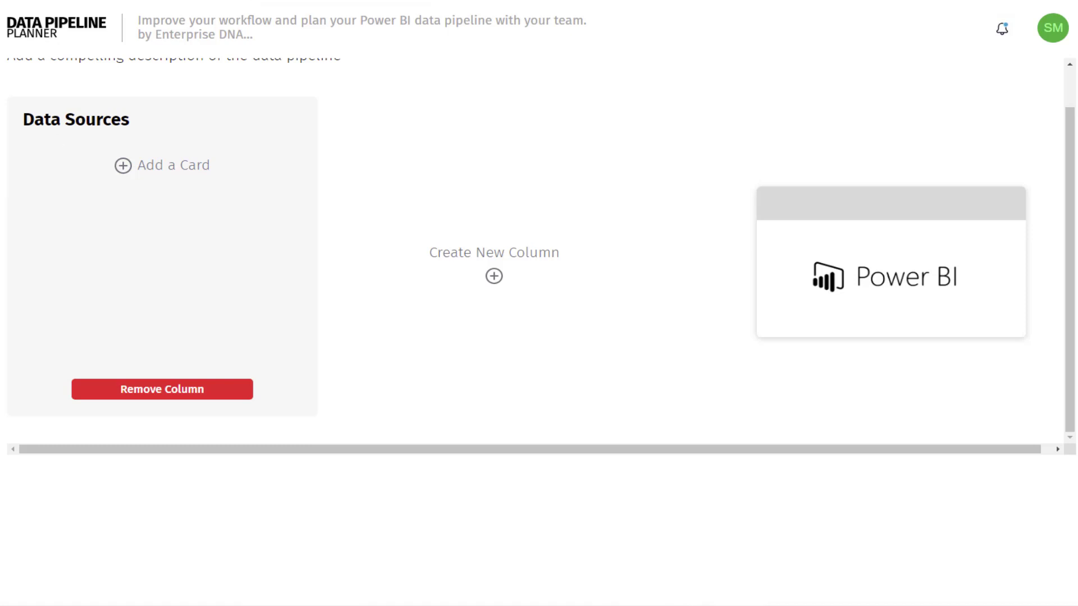
Open the Enterprise DNA Devs team documents in Analyst Hub and compare them with the list of Power BI workspaces
click(22, 227)
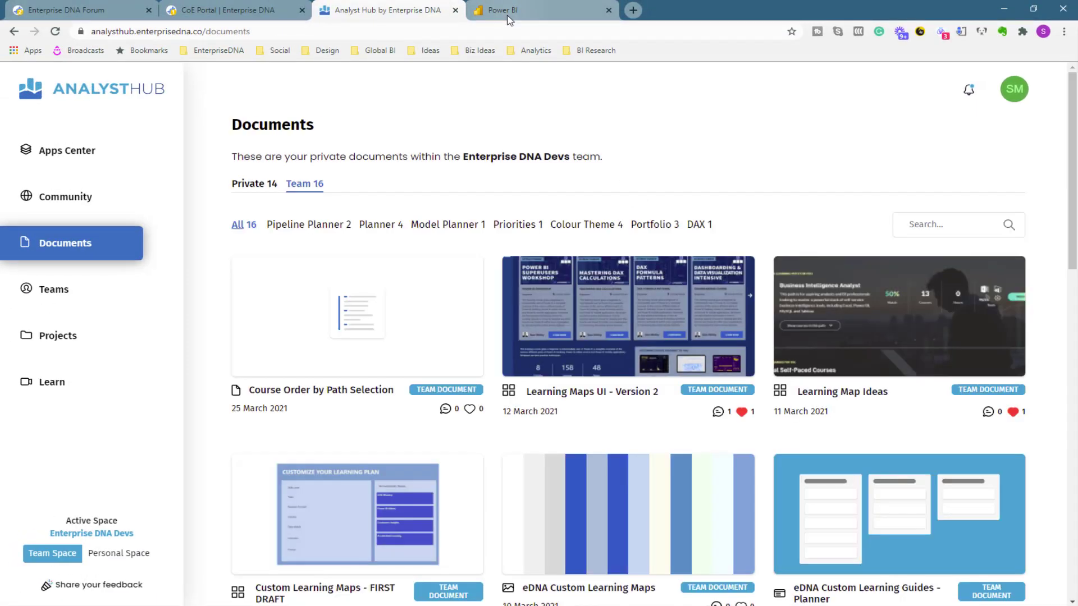
click(507, 7)
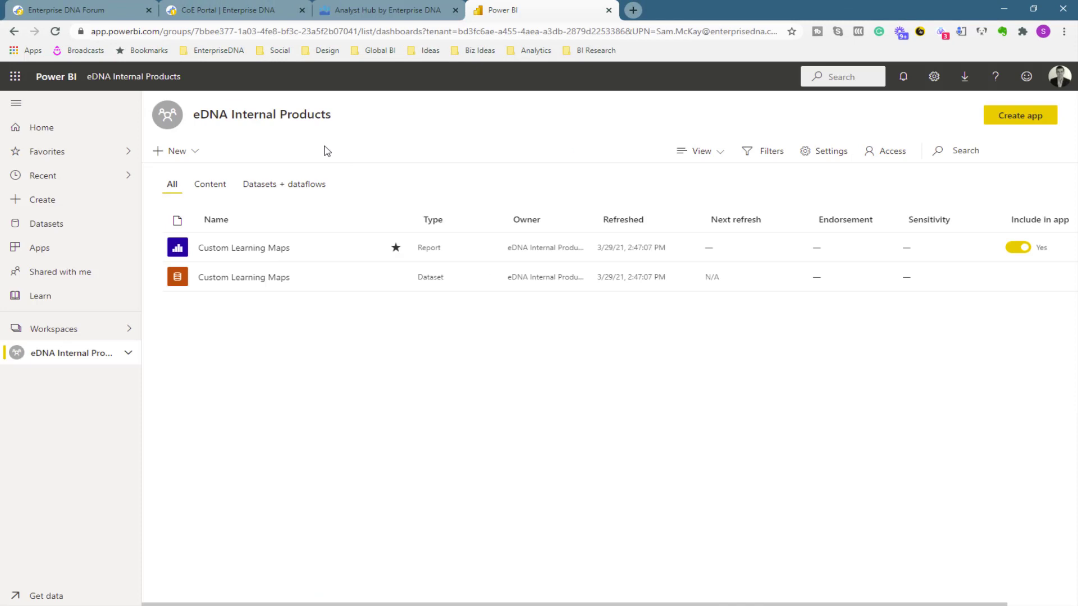
click(85, 337)
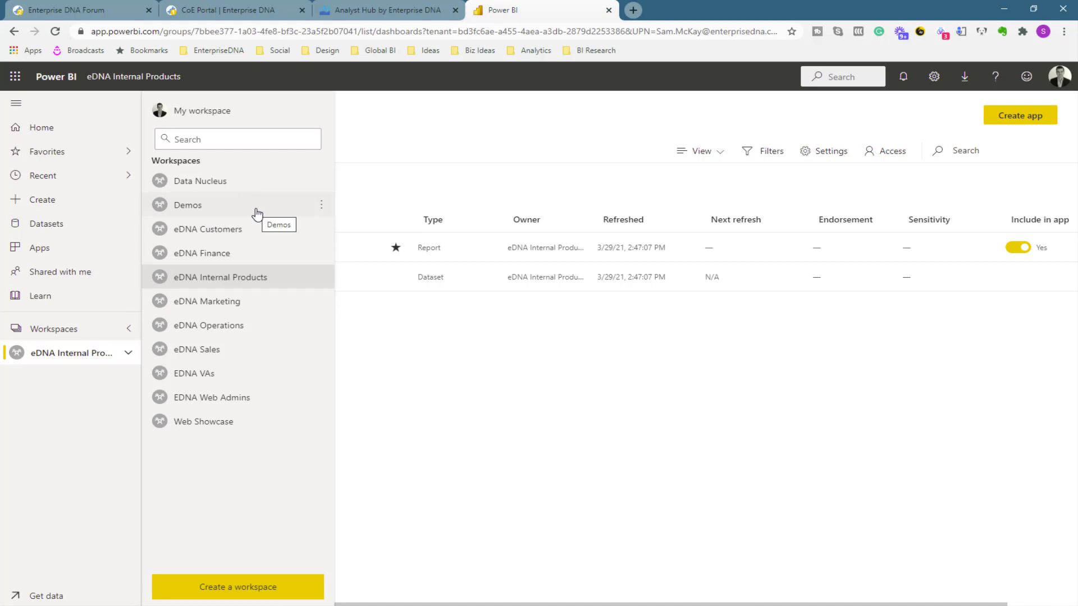
click(399, 13)
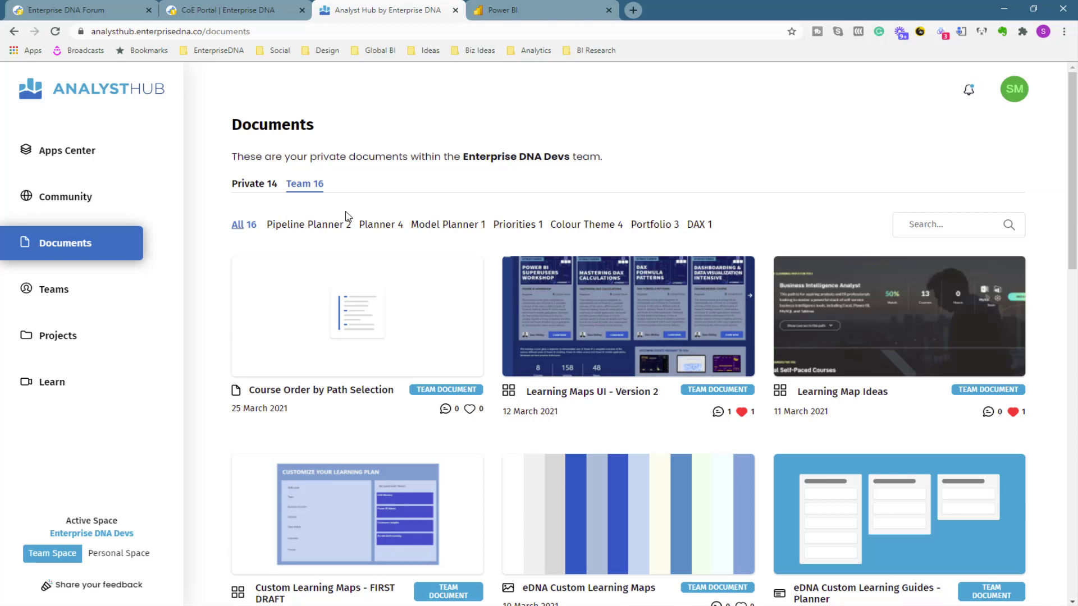
click(561, 15)
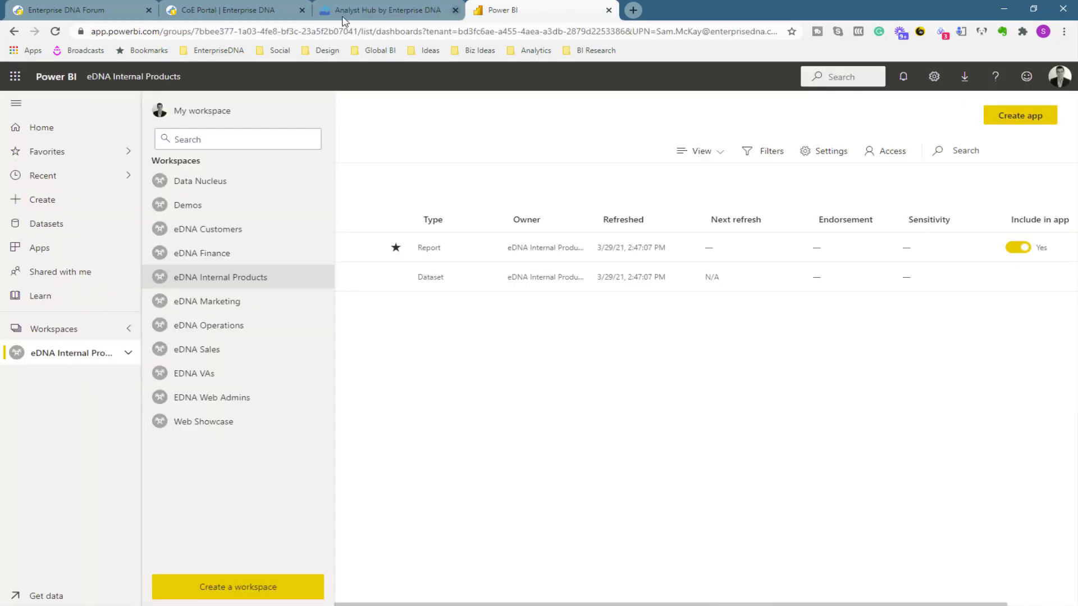
click(387, 14)
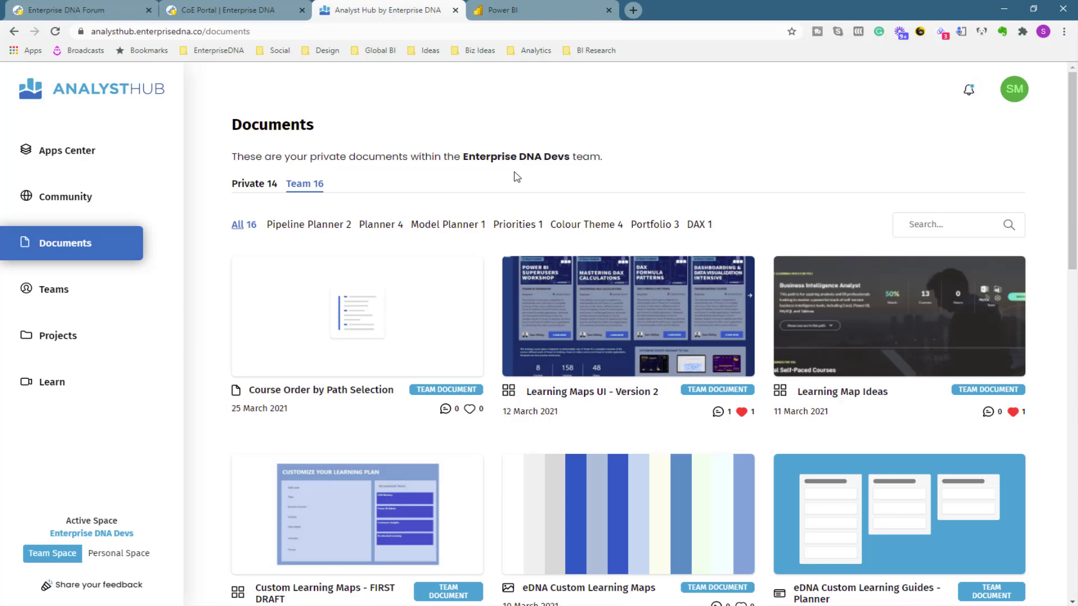
click(517, 8)
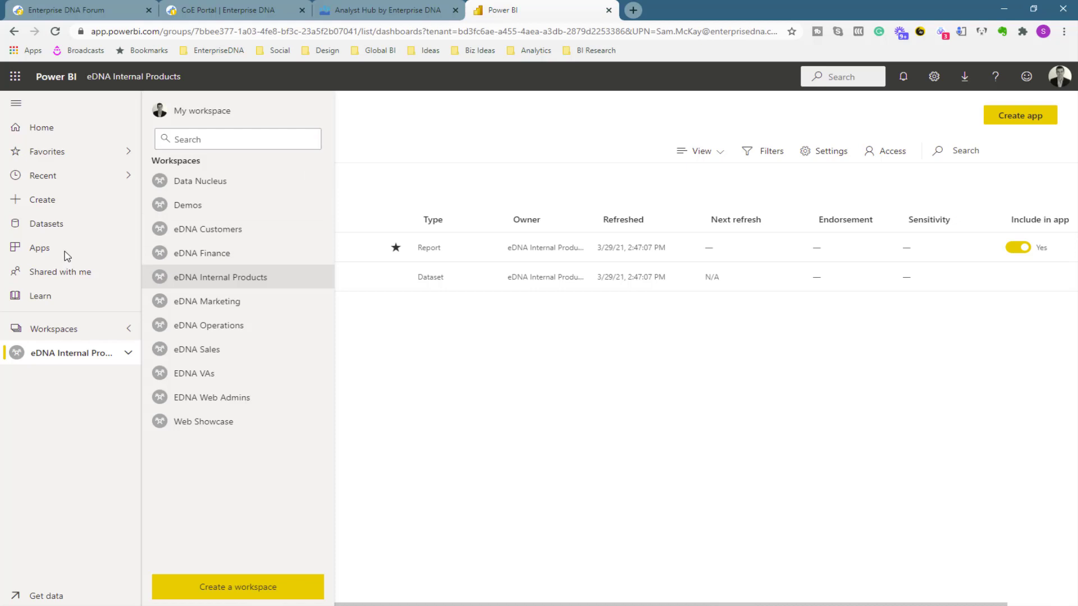
Switch to Microsoft Teams, view the Custom Learning Maps report in its Power BI app, and close the report
click(32, 254)
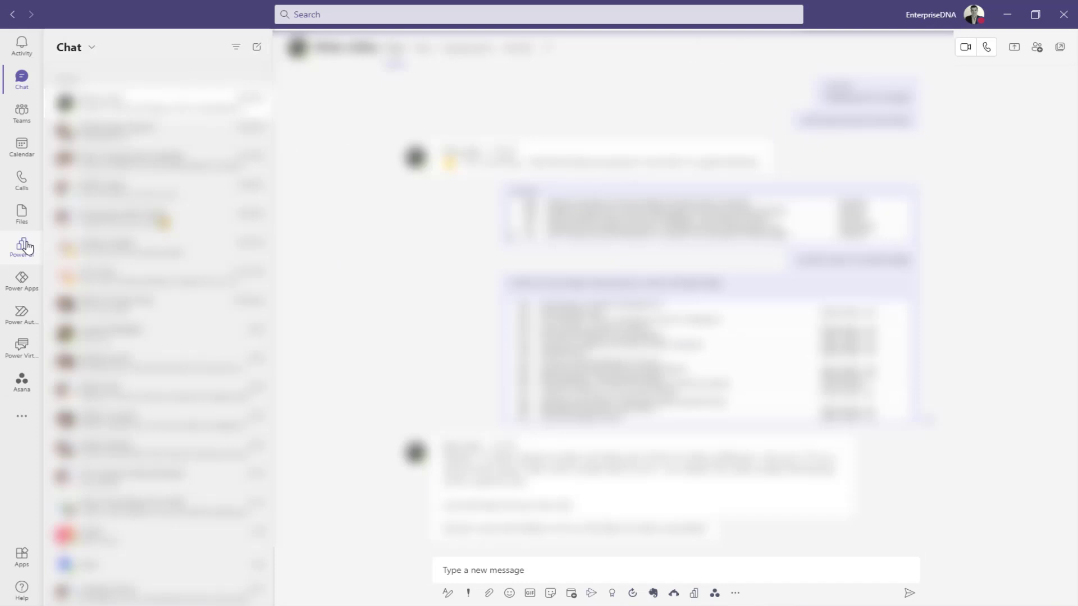
click(26, 246)
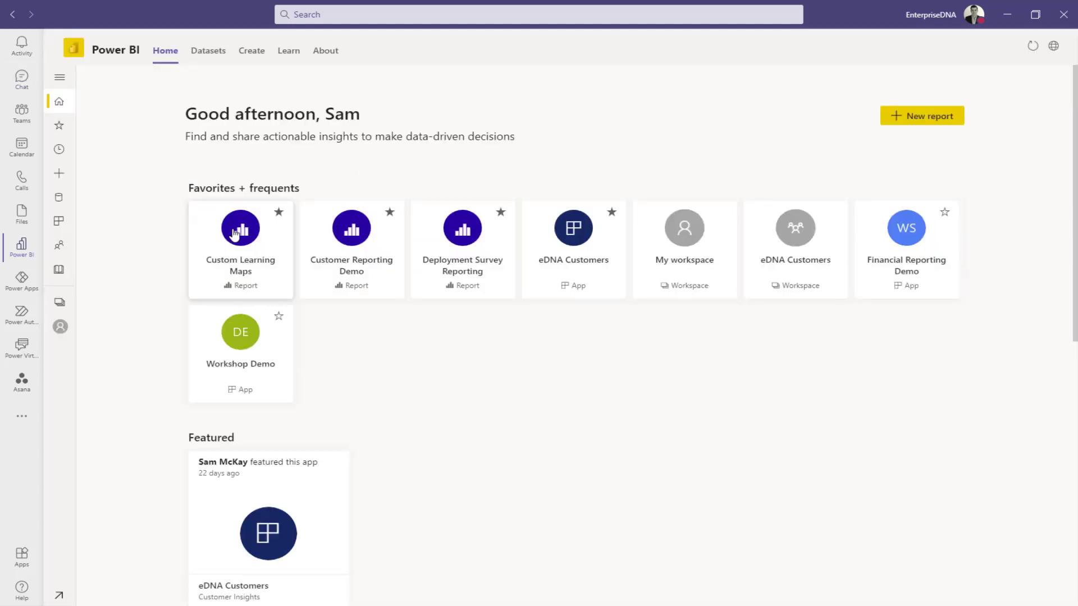
click(235, 233)
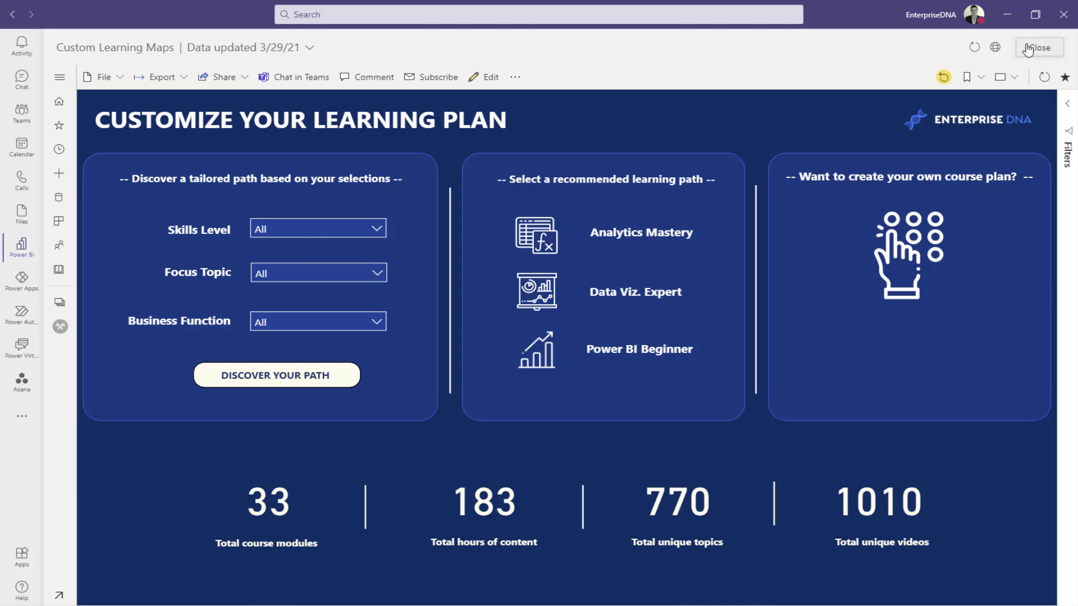
click(1029, 49)
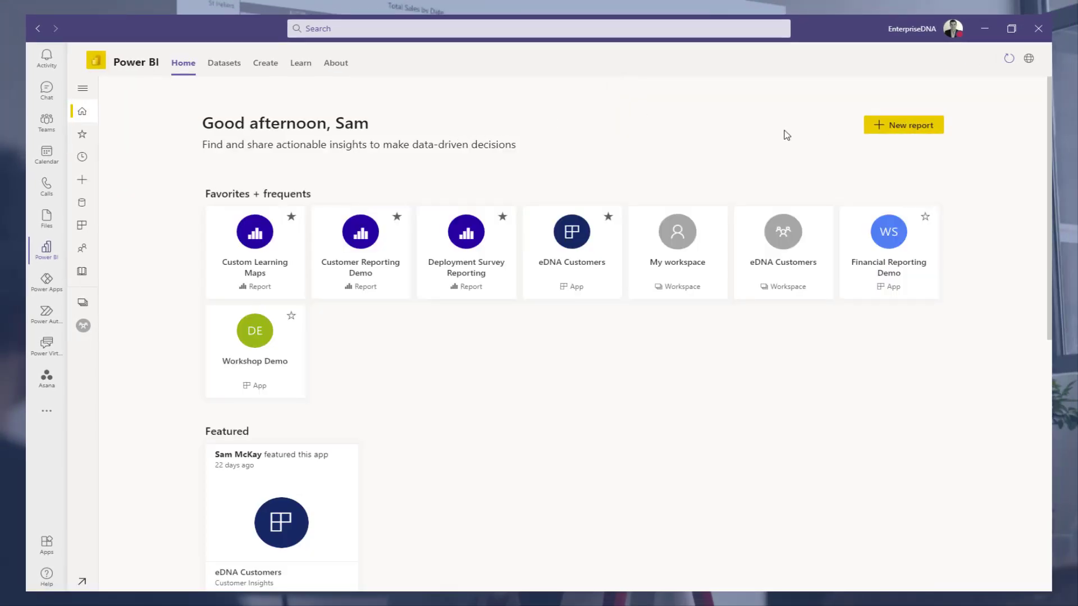